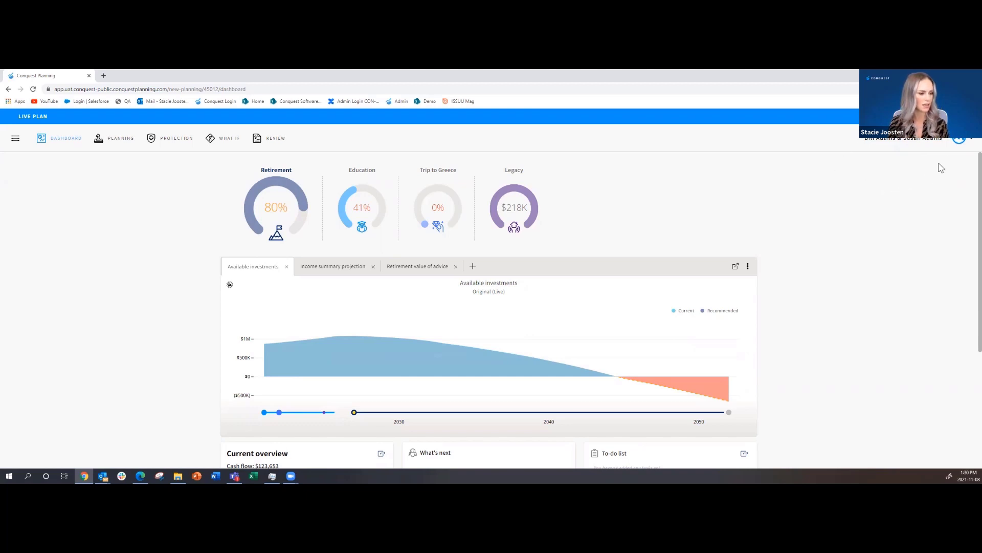
Open the plan's data overview and review the investment profiles under Asset allocation, closing them when done
{"action": "left_click", "coordinate": [870, 148]}
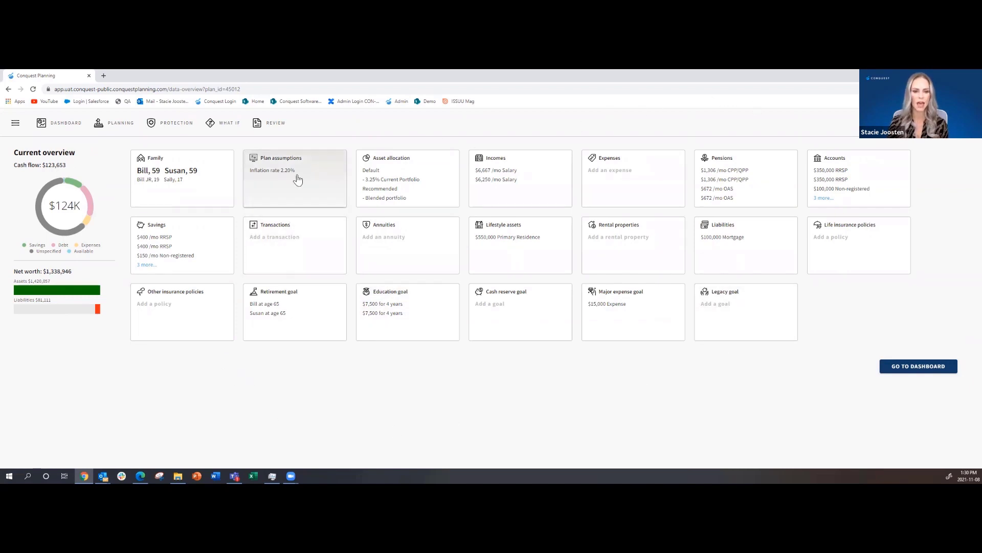
{"action": "left_click", "coordinate": [433, 163]}
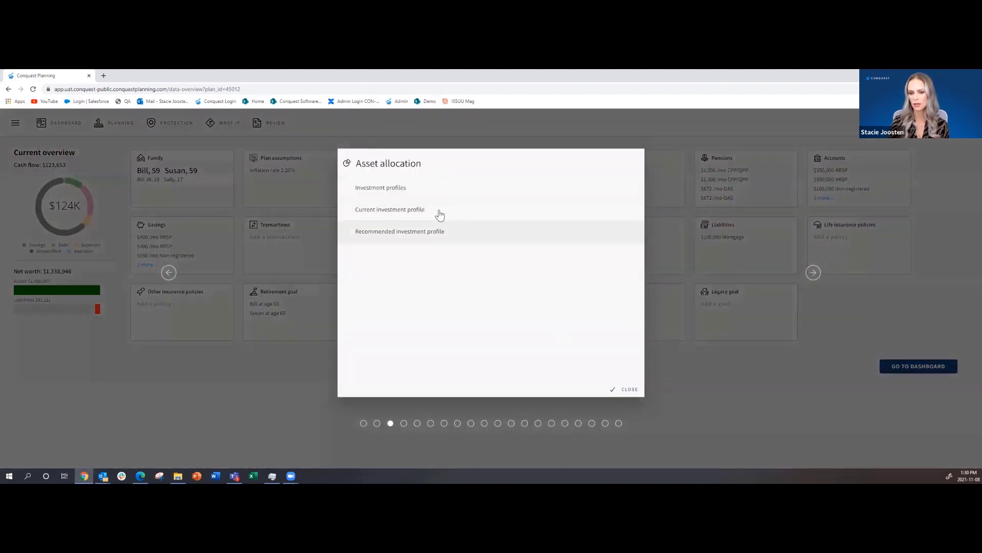
{"action": "left_click", "coordinate": [379, 191]}
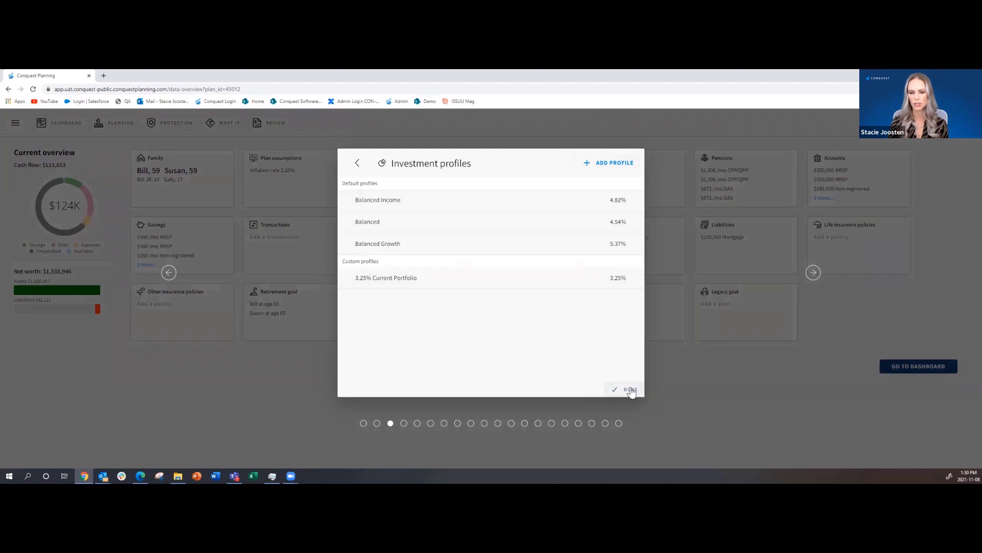
{"action": "left_click", "coordinate": [631, 390]}
{"action": "left_click", "coordinate": [637, 391]}
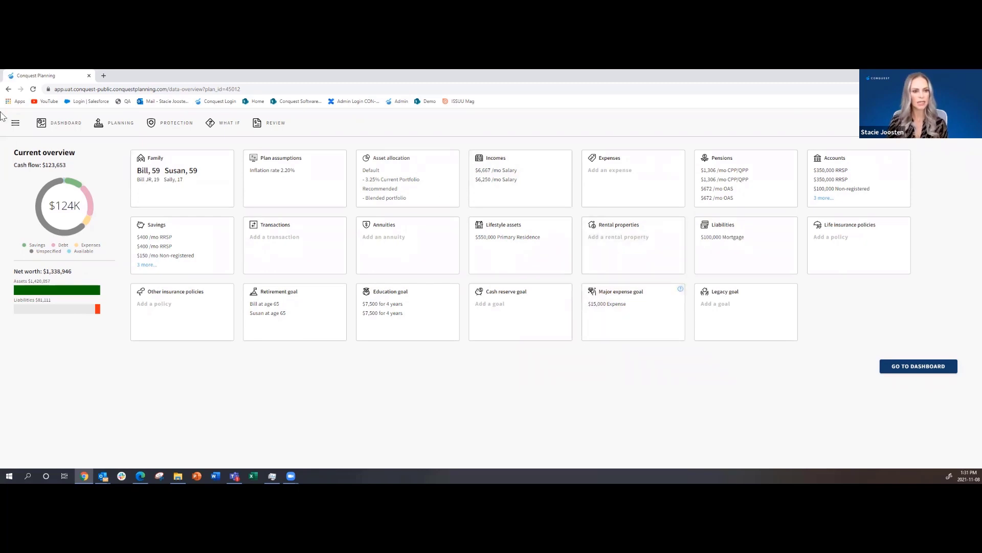
Return to the plan dashboard and look over the Retirement, Education, Trip to Greece and Legacy goal gauges
{"action": "left_click", "coordinate": [54, 123]}
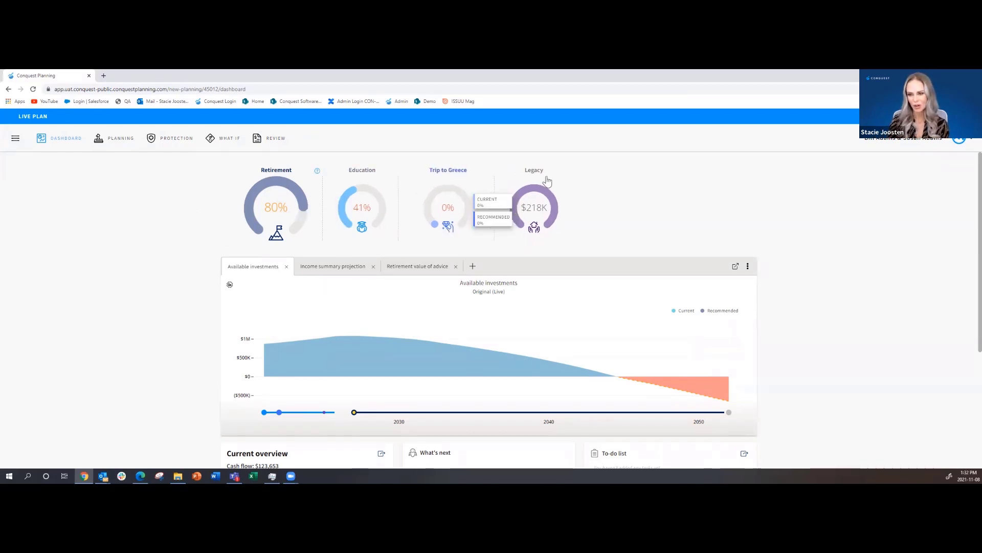
{"action": "scroll", "coordinate": [750, 169], "scroll_direction": "down", "scroll_amount": 1}
{"action": "scroll", "coordinate": [819, 176], "scroll_direction": "up", "scroll_amount": 1}
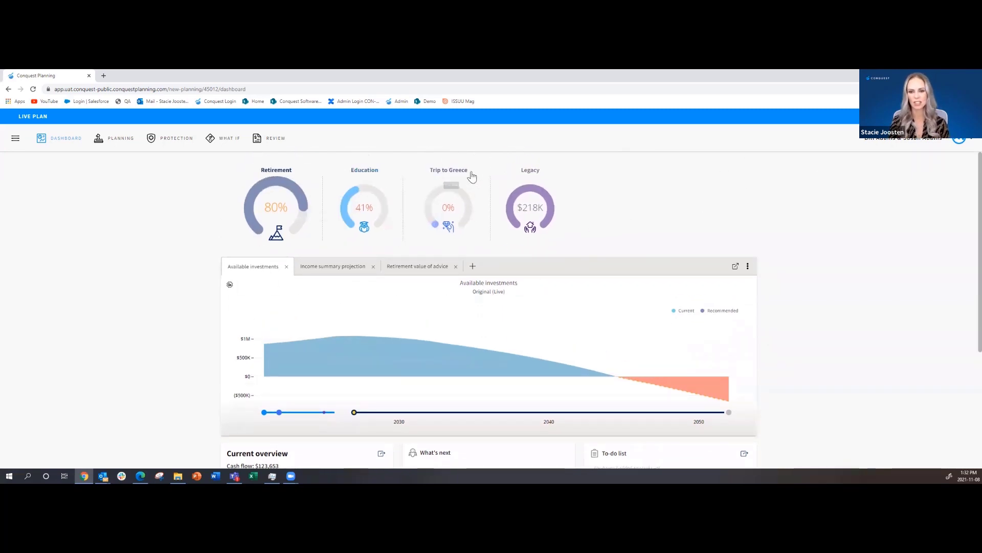
{"action": "mouse_move", "coordinate": [289, 229]}
{"action": "mouse_move", "coordinate": [377, 204]}
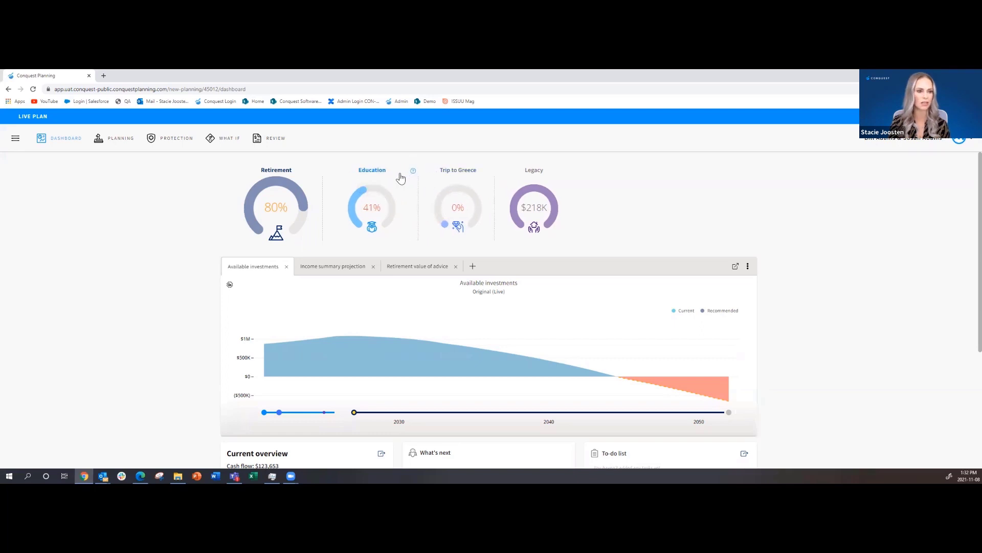
Open the Knowledge base, list its 2021 release notes, and close it to return to the plan dashboard
{"action": "left_click", "coordinate": [15, 138]}
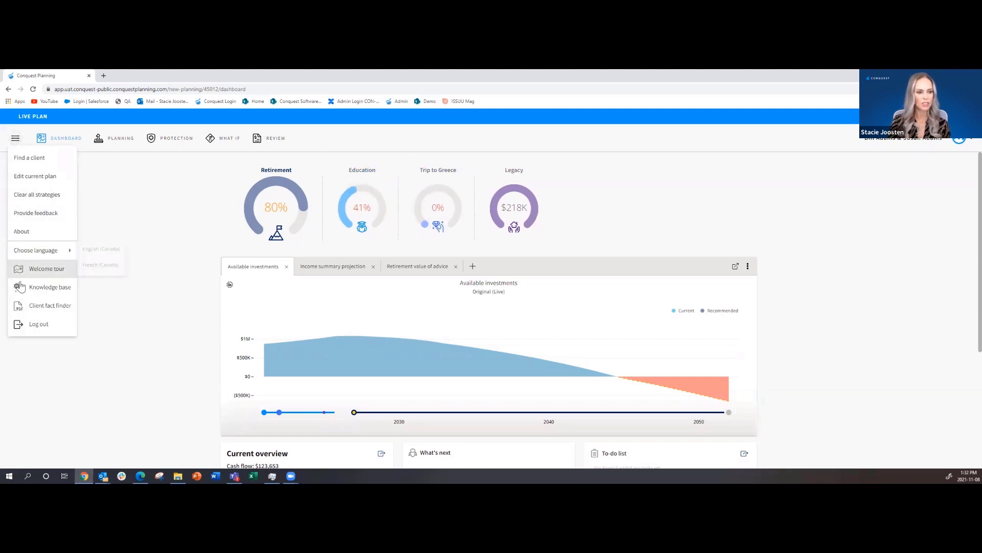
{"action": "left_click", "coordinate": [49, 288]}
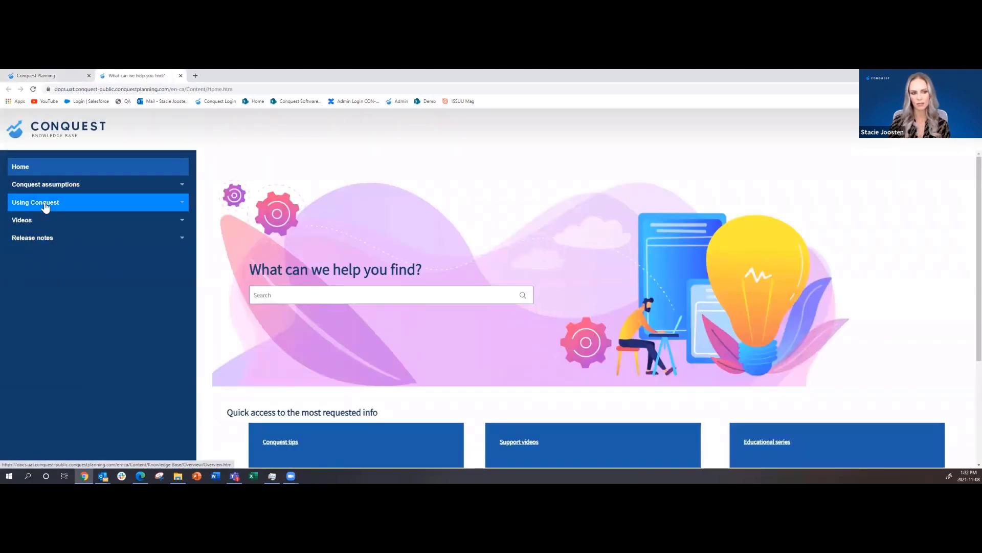
{"action": "left_click", "coordinate": [26, 240]}
{"action": "left_click", "coordinate": [215, 255]}
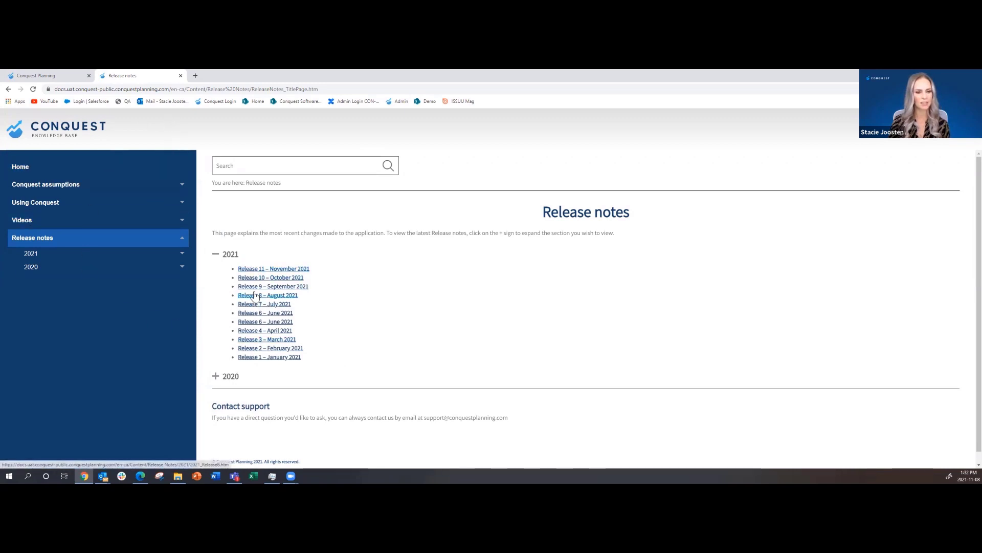
{"action": "left_click", "coordinate": [41, 75]}
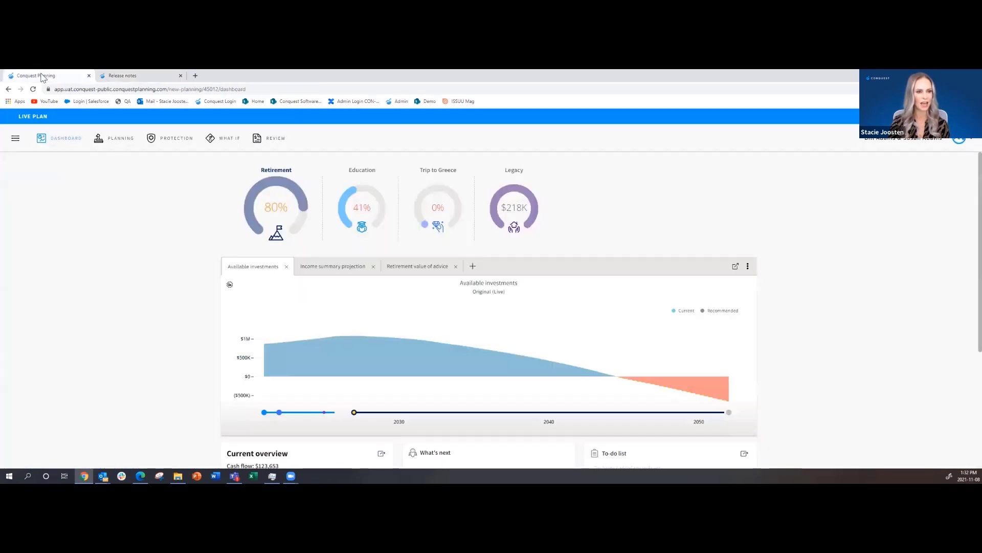
{"action": "left_click", "coordinate": [180, 75]}
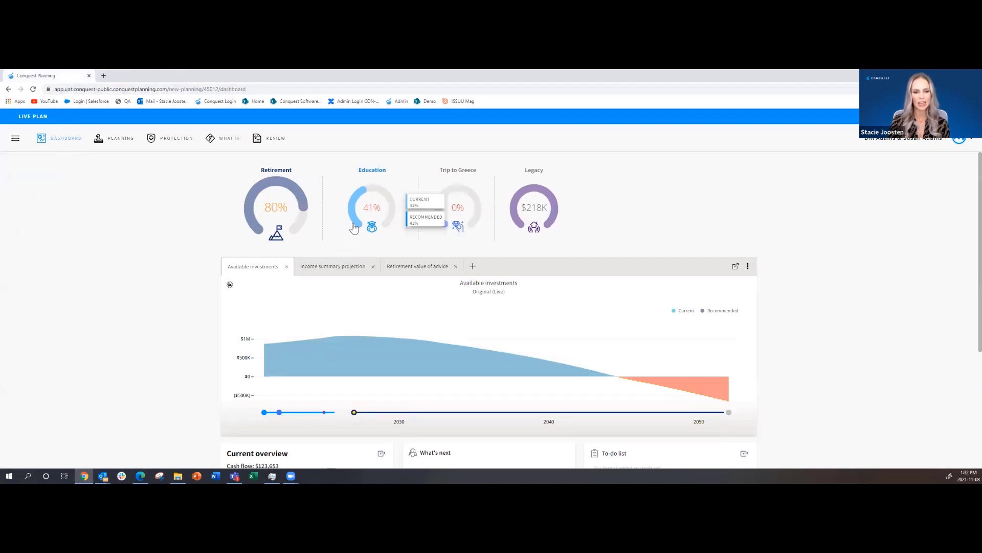
Compare the current and recommended results for the dashboard's financial goals
{"action": "mouse_move", "coordinate": [244, 219]}
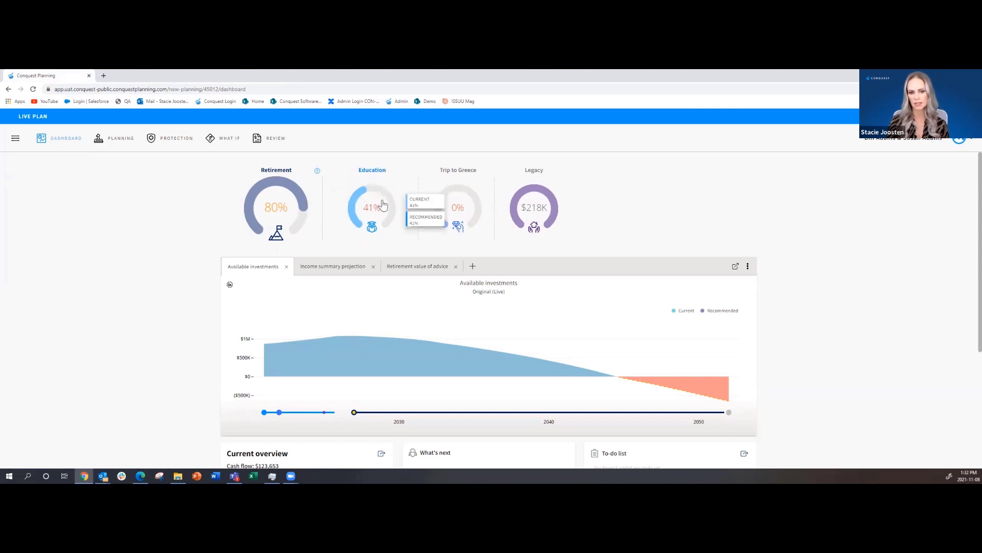
{"action": "mouse_move", "coordinate": [463, 200]}
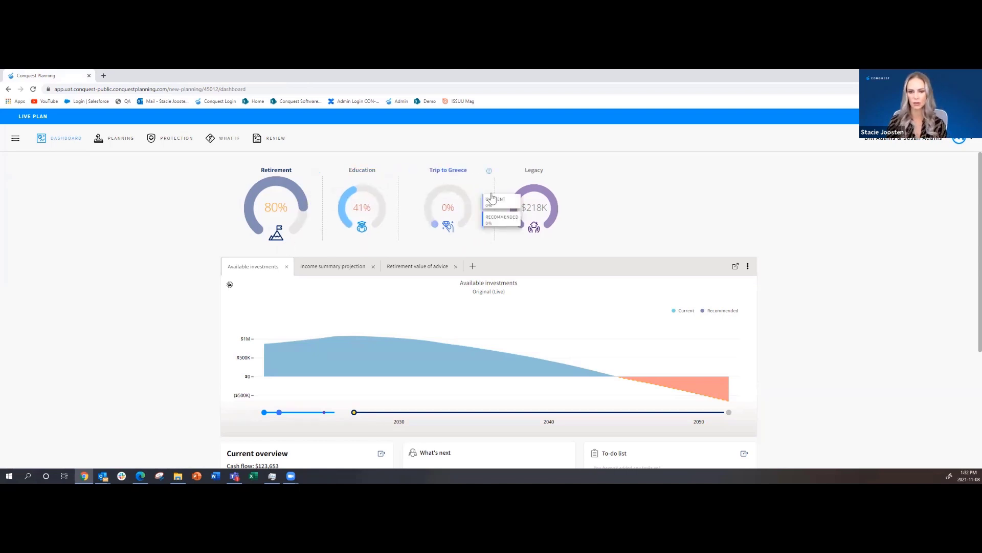
{"action": "mouse_move", "coordinate": [523, 210]}
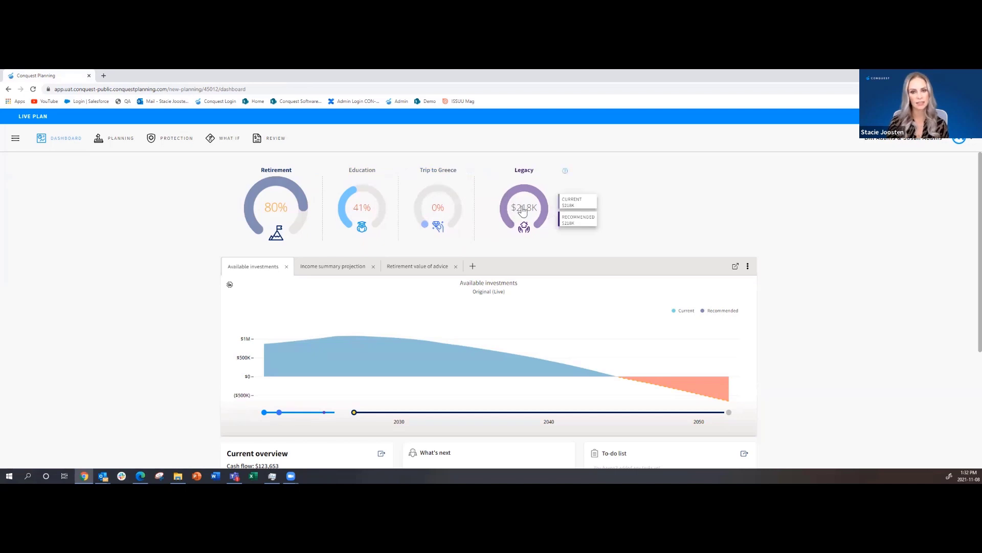
View the Income summary projection and Retirement value of advice charts on the dashboard
{"action": "scroll", "coordinate": [404, 384], "scroll_direction": "down", "scroll_amount": 2}
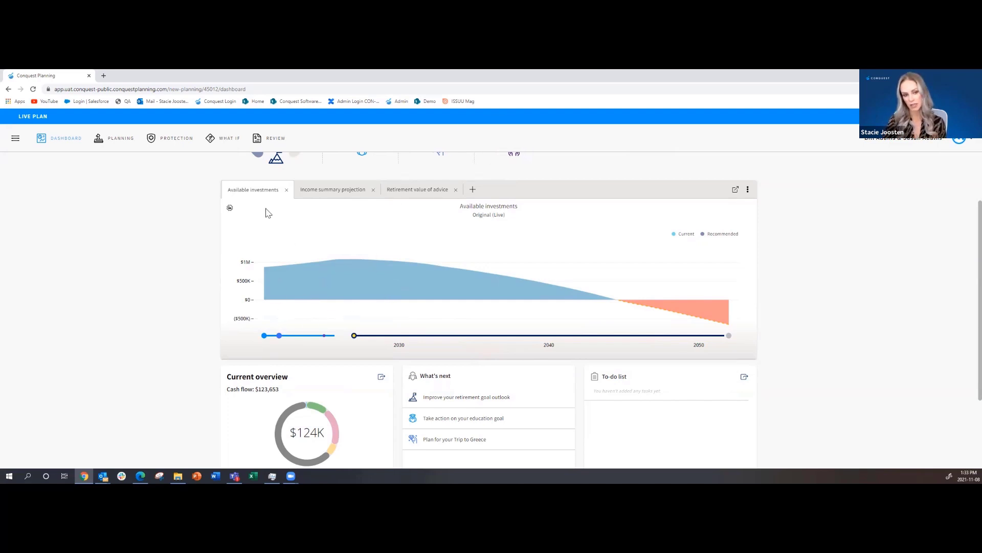
{"action": "left_click", "coordinate": [327, 189]}
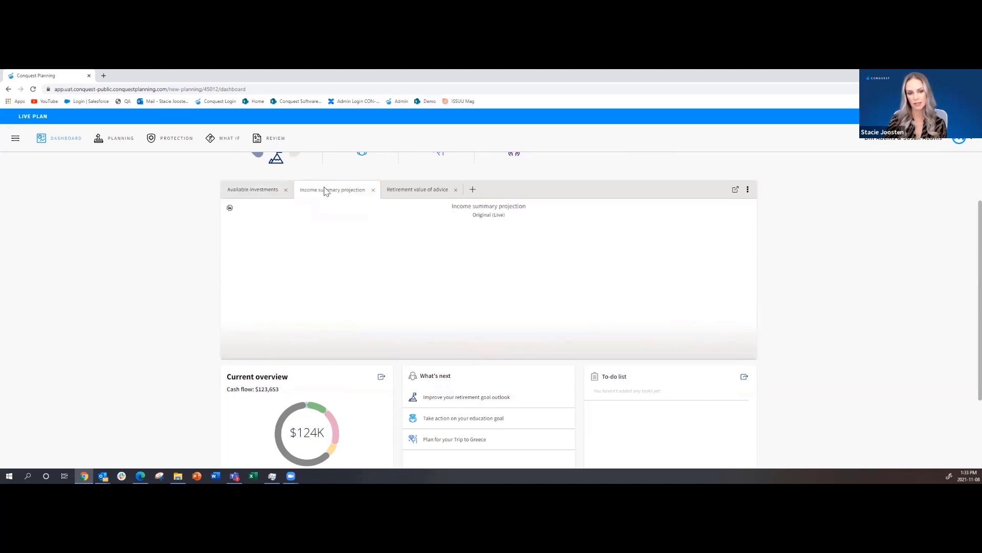
{"action": "left_click", "coordinate": [420, 190]}
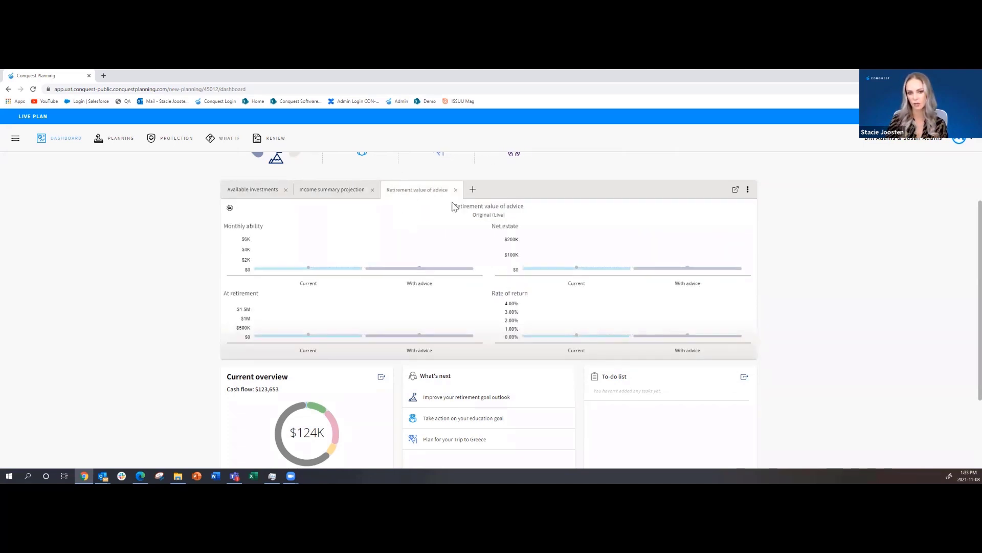
Browse the report categories available for a new chart tab and close that tab without adding a report
{"action": "left_click", "coordinate": [473, 190]}
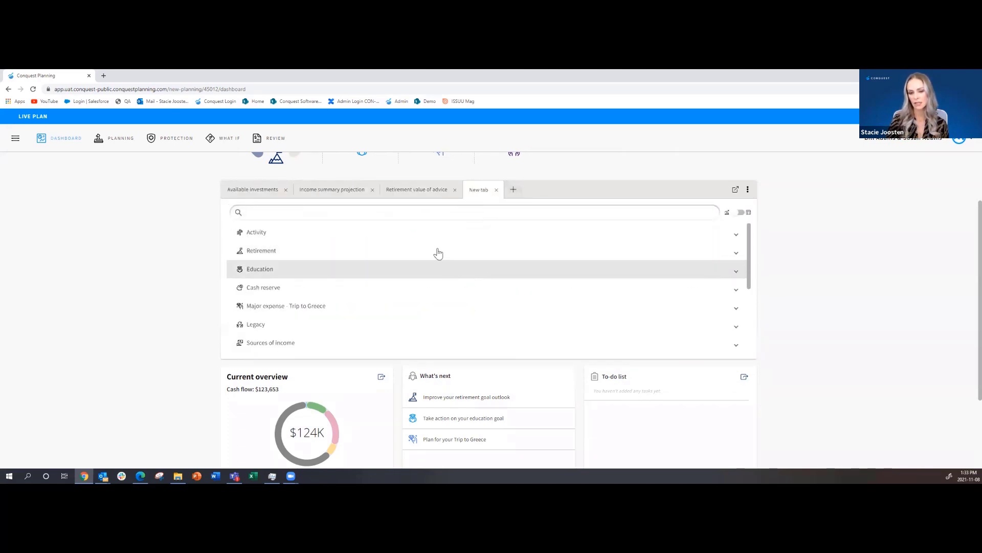
{"action": "scroll", "coordinate": [391, 307], "scroll_direction": "down", "scroll_amount": 5}
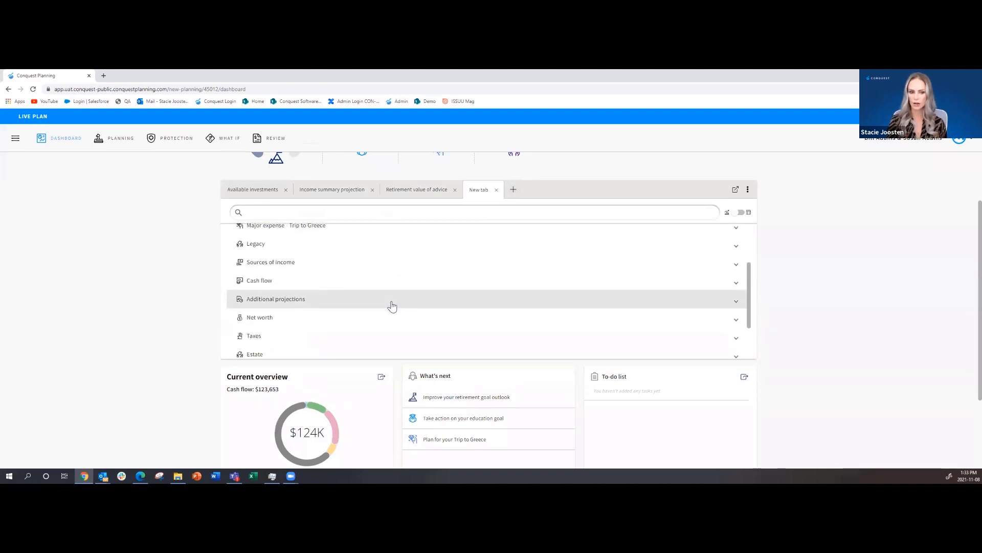
{"action": "scroll", "coordinate": [392, 306], "scroll_direction": "up", "scroll_amount": 8}
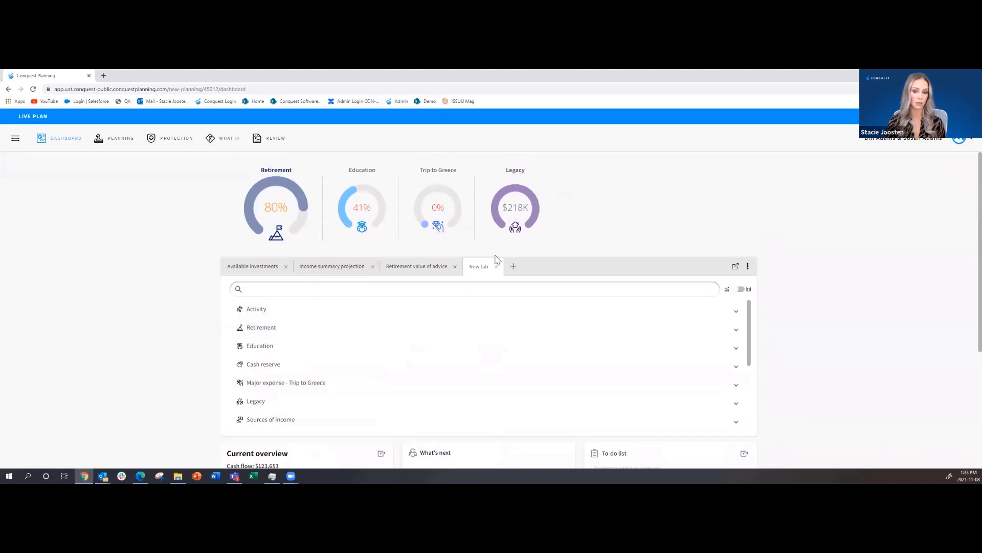
{"action": "left_click", "coordinate": [496, 266]}
Check the Available investments breakdown by account from 2022 to 2024 and the goal events on the chart's timeline
{"action": "scroll", "coordinate": [291, 209], "scroll_direction": "down", "scroll_amount": 2}
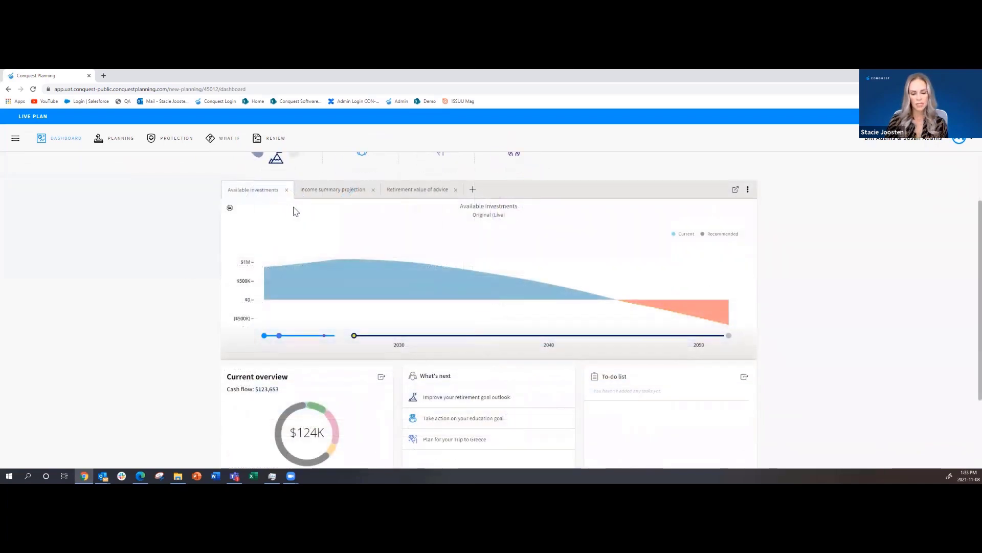
{"action": "left_click", "coordinate": [280, 270]}
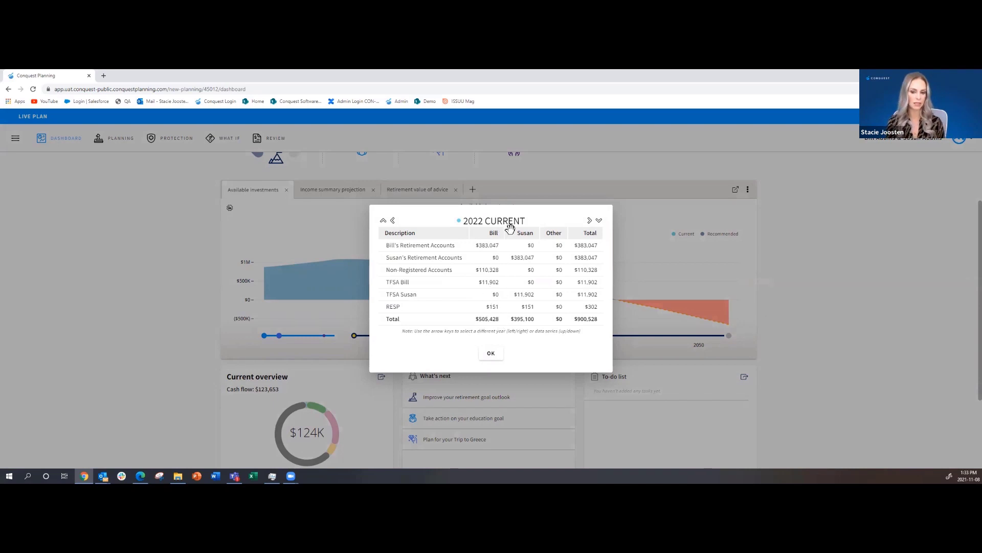
{"action": "left_click", "coordinate": [589, 222]}
{"action": "left_click", "coordinate": [589, 223]}
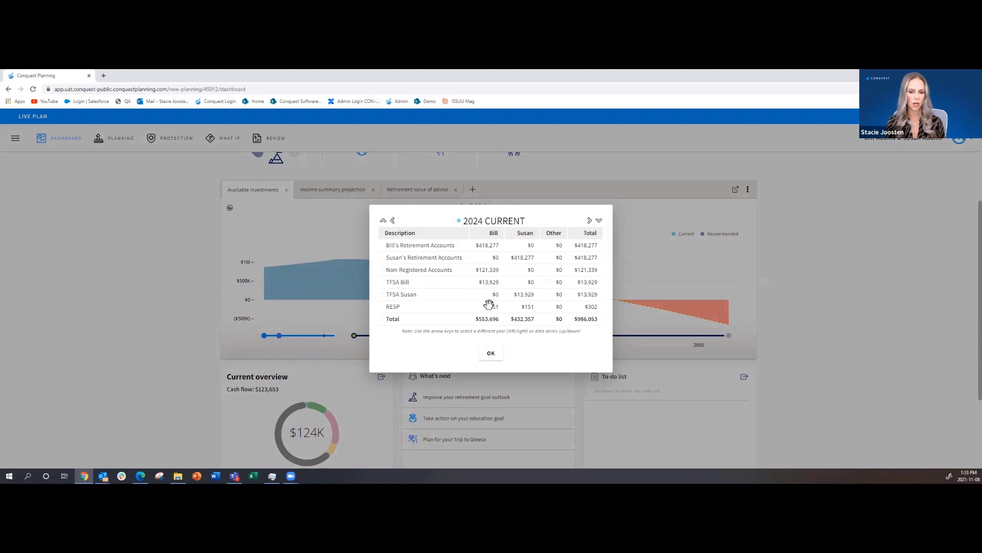
{"action": "left_click", "coordinate": [491, 356]}
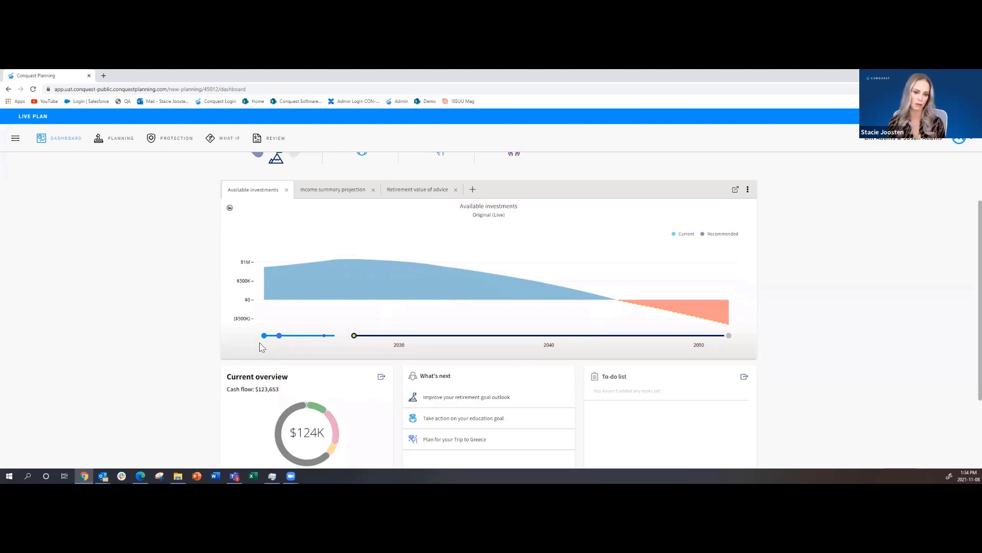
{"action": "mouse_move", "coordinate": [265, 336]}
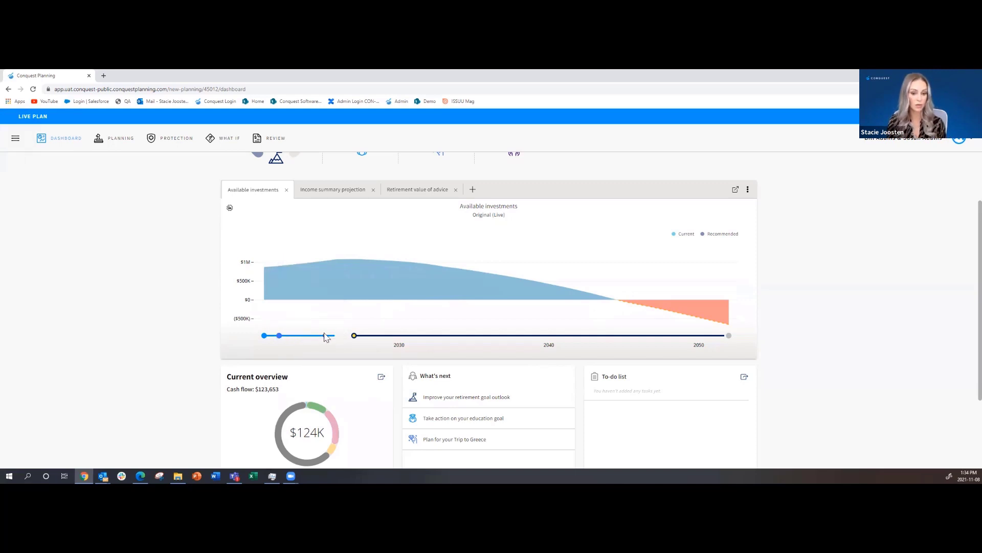
{"action": "mouse_move", "coordinate": [324, 339]}
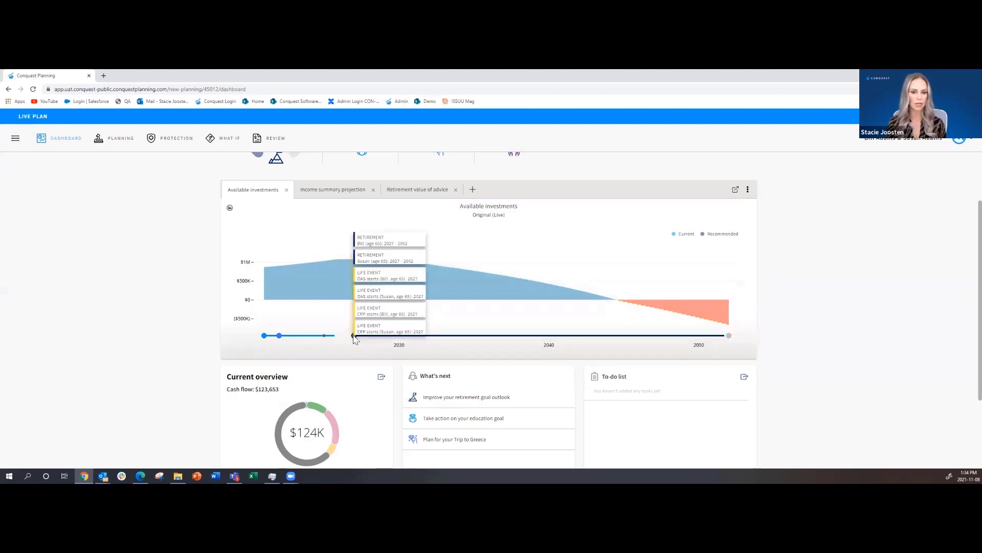
Examine the unspecified and savings portions of the cash flow ring in the Current overview
{"action": "scroll", "coordinate": [355, 337], "scroll_direction": "down", "scroll_amount": 2}
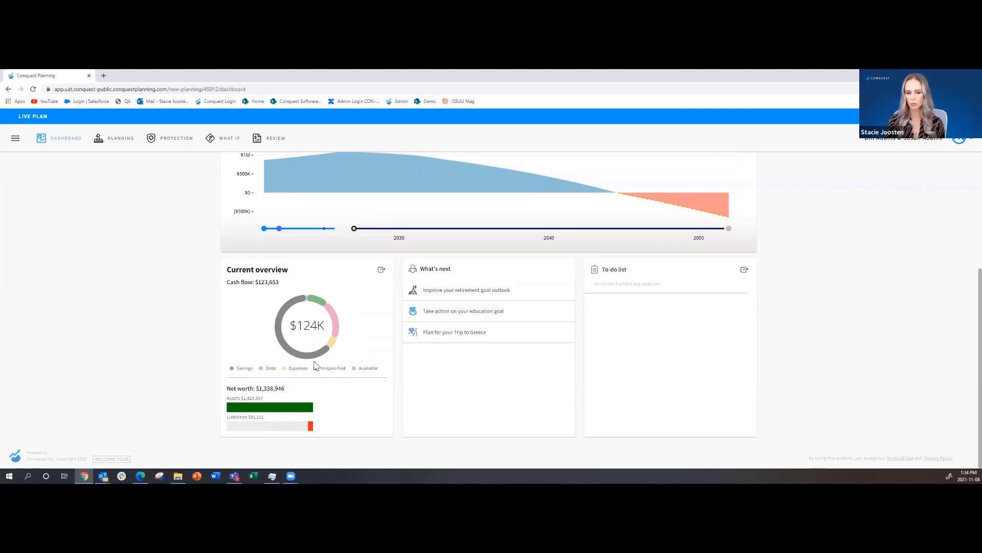
{"action": "mouse_move", "coordinate": [318, 360]}
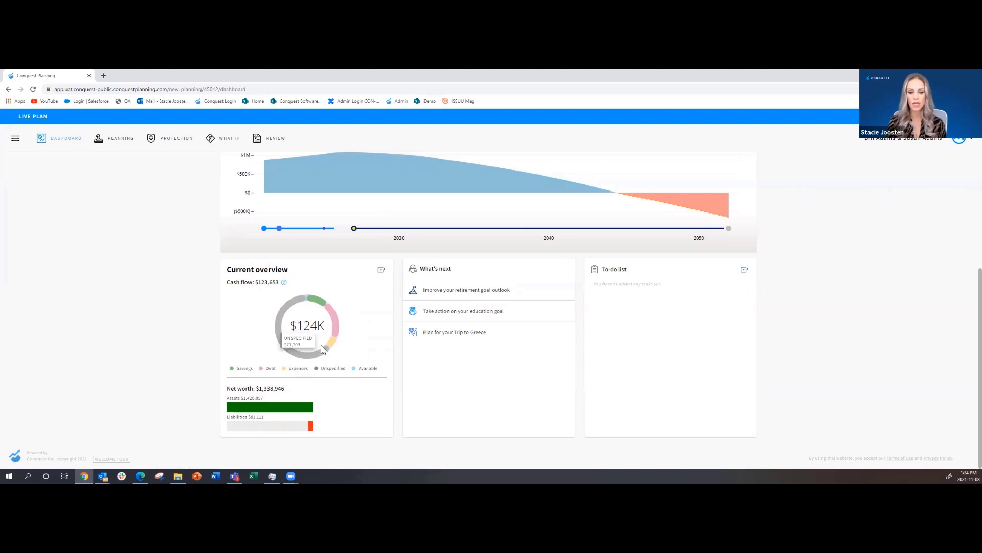
{"action": "mouse_move", "coordinate": [321, 303]}
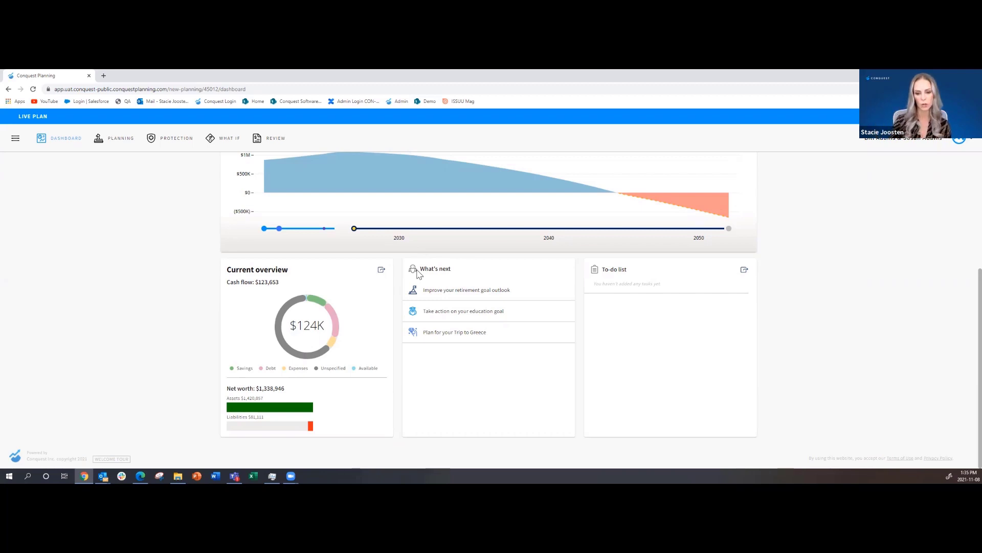
Open planning for the suggestion to improve the retirement goal outlook and look over the goals there
{"action": "left_click", "coordinate": [428, 288]}
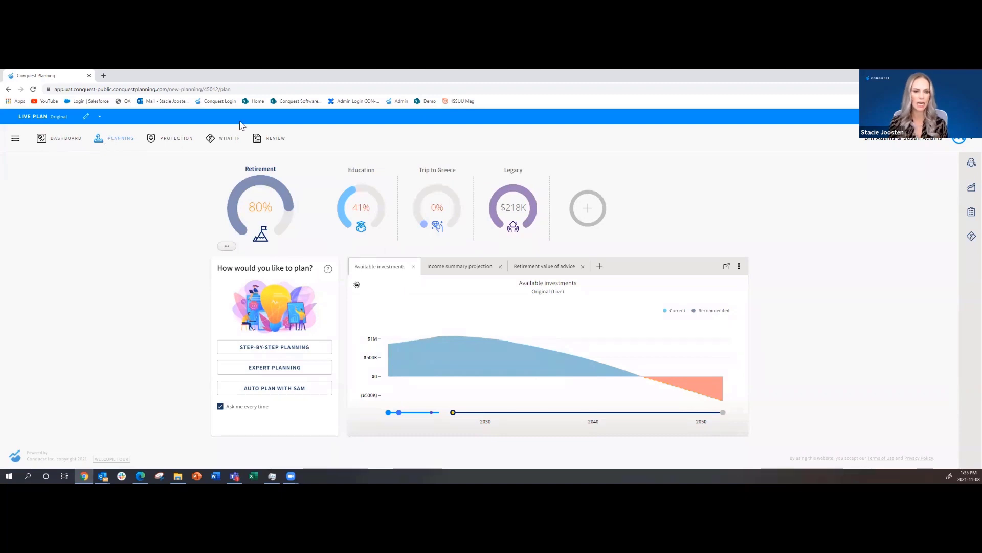
{"action": "mouse_move", "coordinate": [256, 220]}
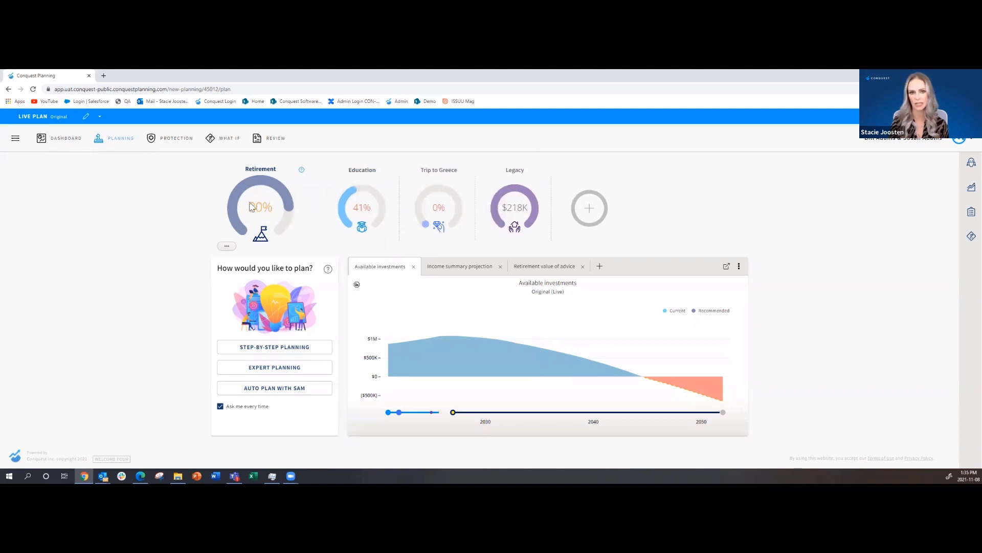
{"action": "mouse_move", "coordinate": [534, 186]}
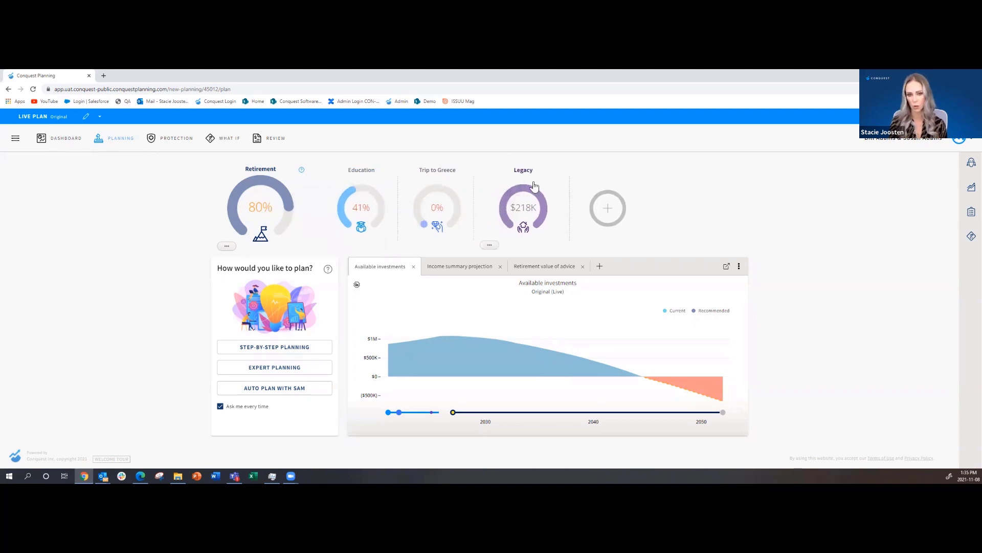
Bring the Trip to Greece goal into focus to view its charts, and return the focus to Retirement
{"action": "left_click", "coordinate": [450, 214]}
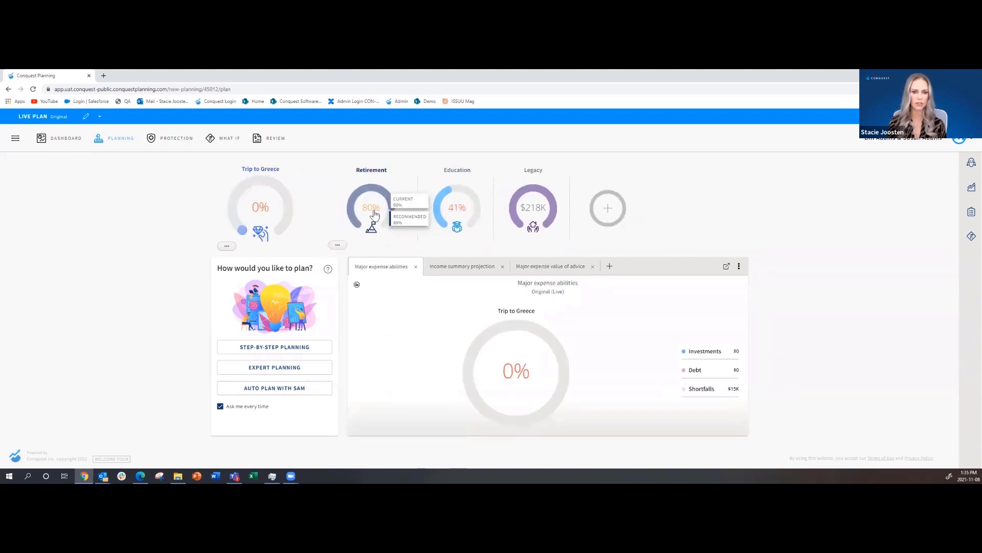
{"action": "left_click", "coordinate": [364, 211]}
{"action": "mouse_move", "coordinate": [286, 231]}
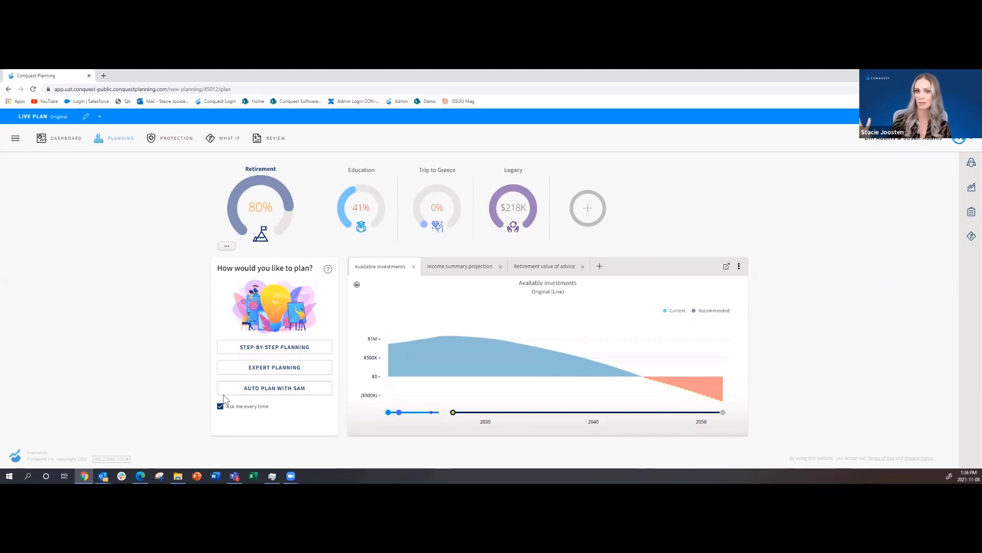
Start expert planning for the Retirement goal and review the breakdown behind its key figures
{"action": "left_click", "coordinate": [260, 368]}
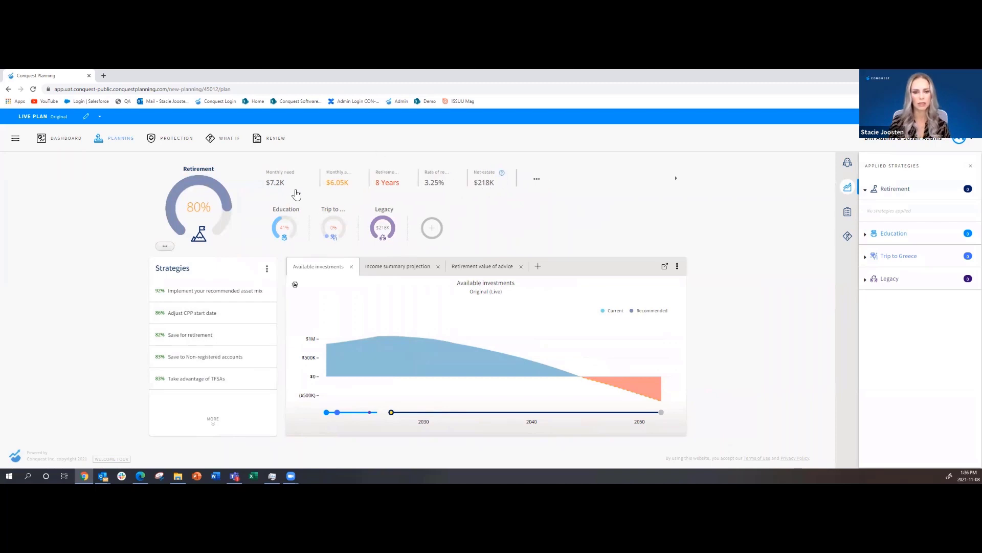
{"action": "left_click", "coordinate": [340, 177]}
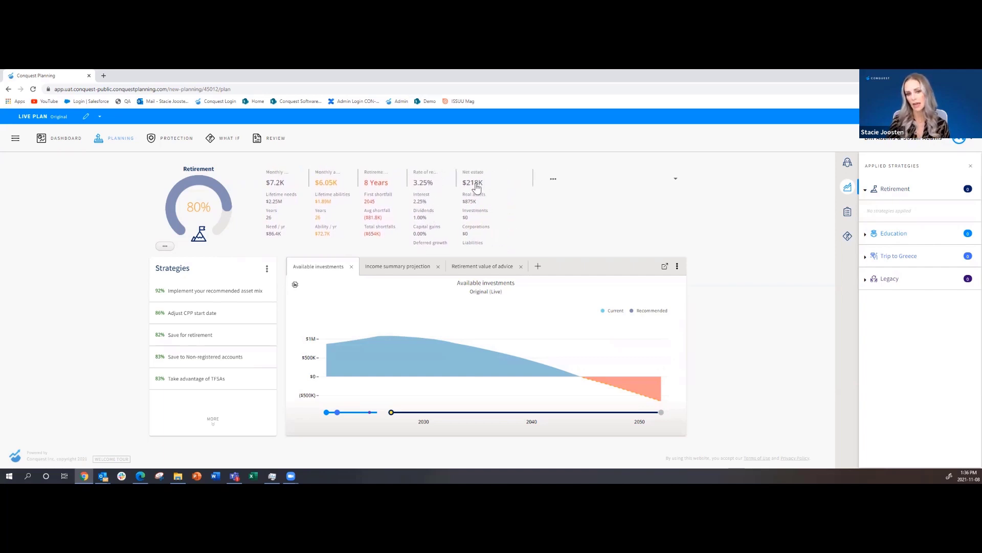
{"action": "left_click", "coordinate": [476, 189]}
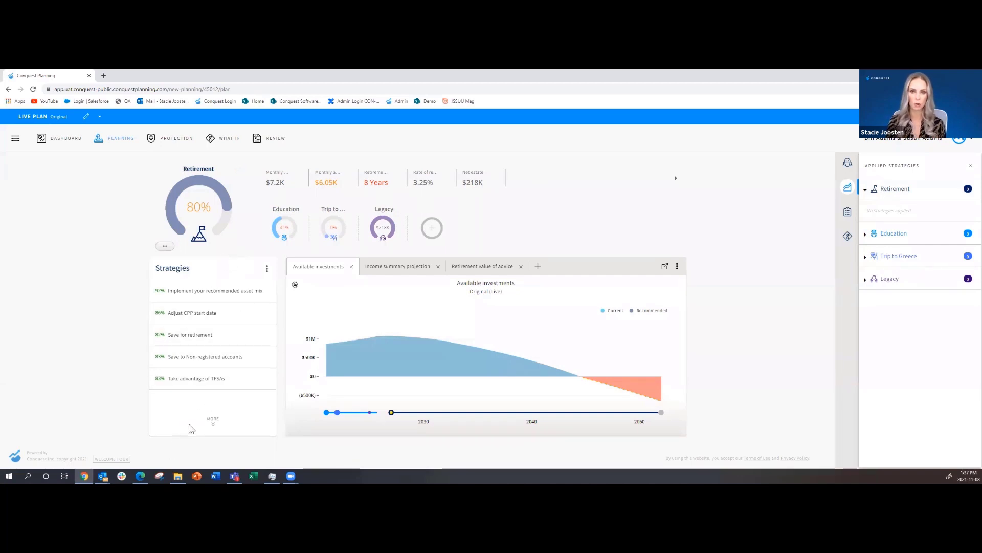
Apply the recommended asset mix strategy from the full list to Retirement and check its effect in the income projection and value of advice charts
{"action": "left_click", "coordinate": [214, 420]}
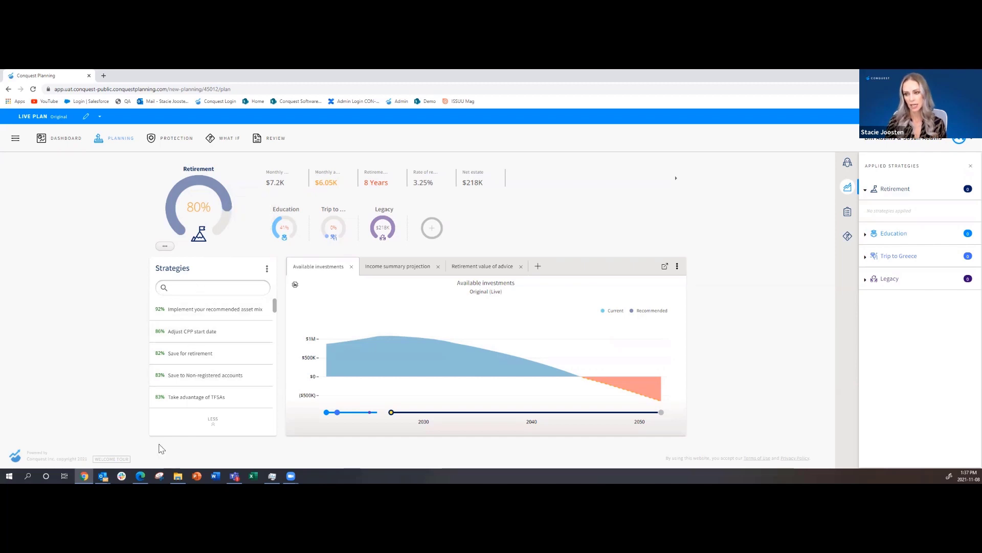
{"action": "left_click", "coordinate": [190, 311]}
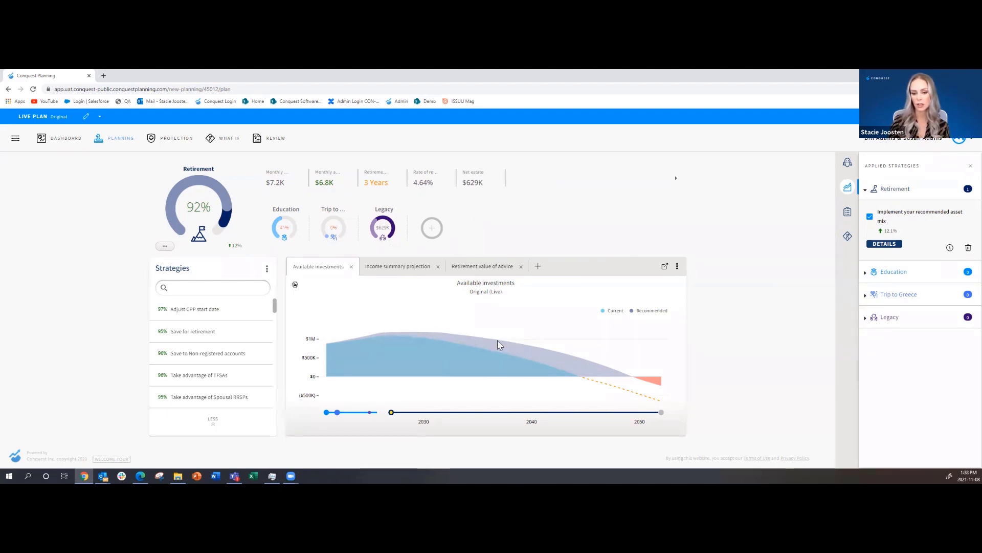
{"action": "left_click", "coordinate": [383, 272]}
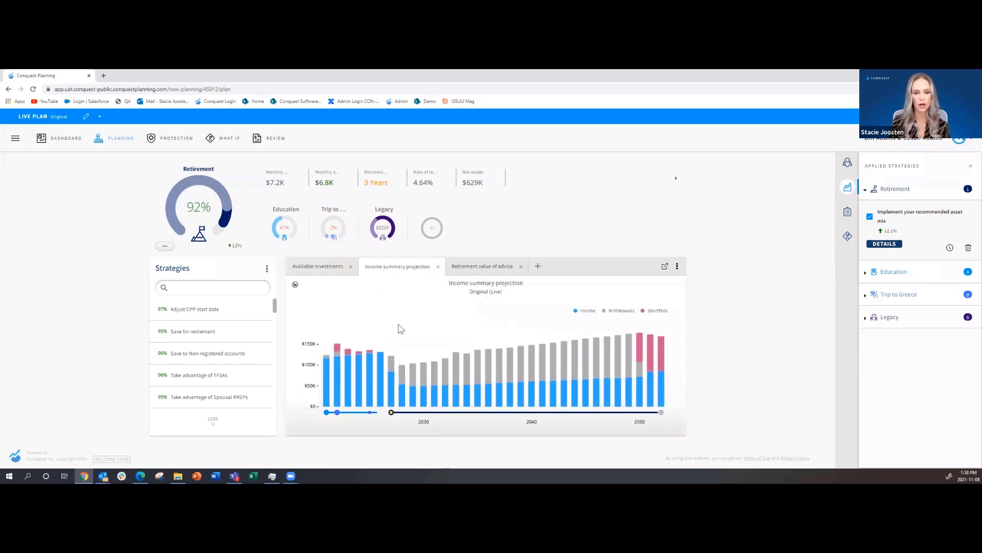
{"action": "left_click", "coordinate": [462, 270]}
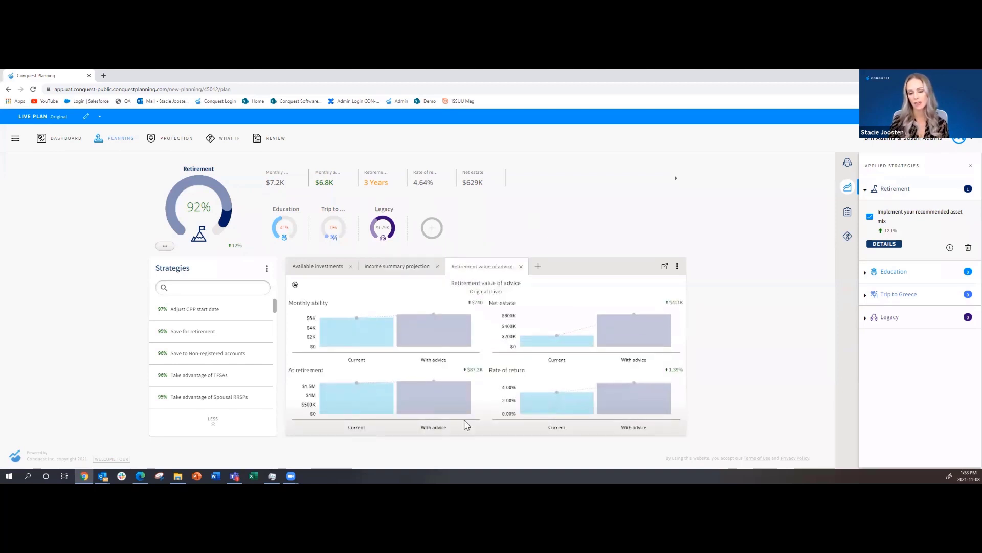
{"action": "left_click", "coordinate": [315, 268]}
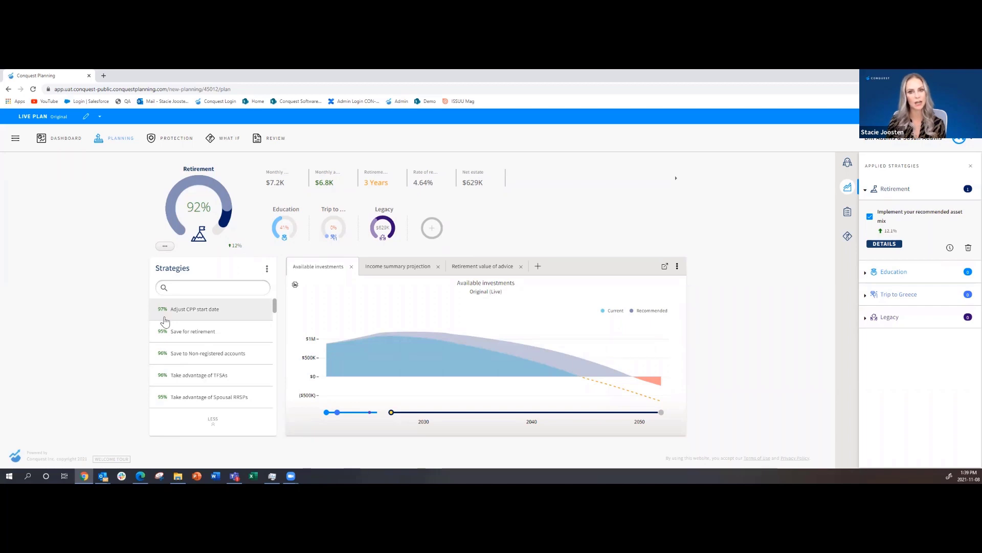
Apply the Save for retirement strategy with $650 saved per month
{"action": "mouse_move", "coordinate": [196, 214]}
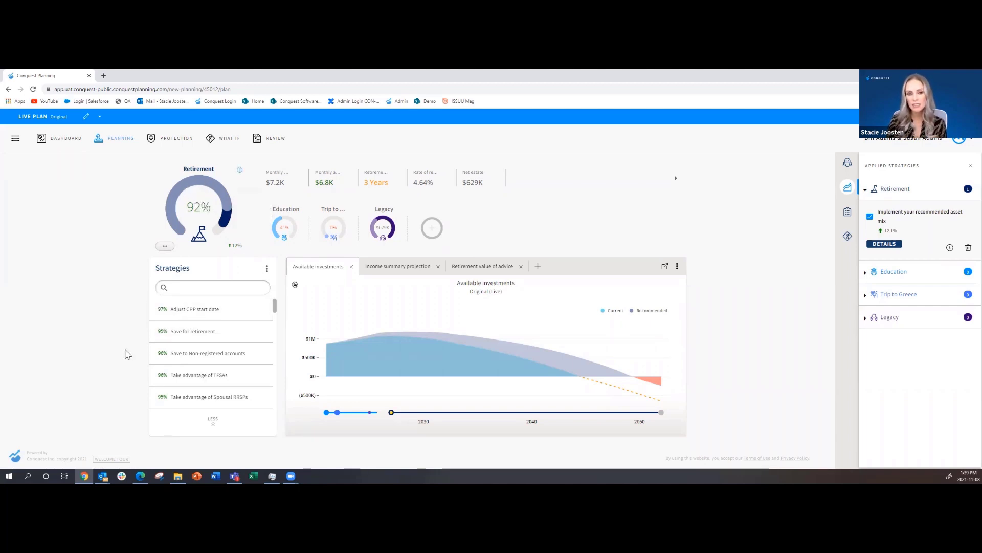
{"action": "left_click", "coordinate": [184, 332]}
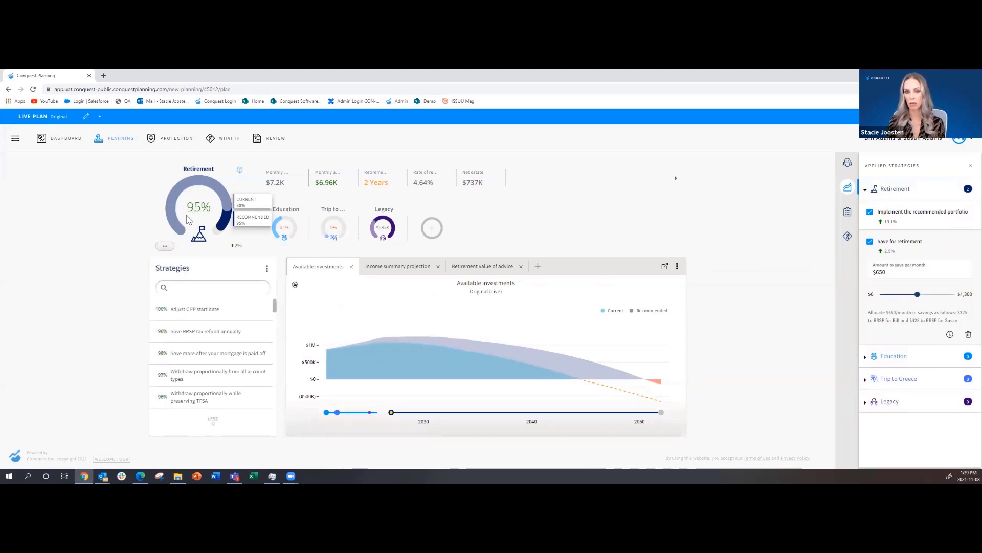
Set the willingness to downsize the home to Very willing in the clients' planning preferences and save
{"action": "left_click", "coordinate": [958, 144]}
{"action": "left_click", "coordinate": [927, 155]}
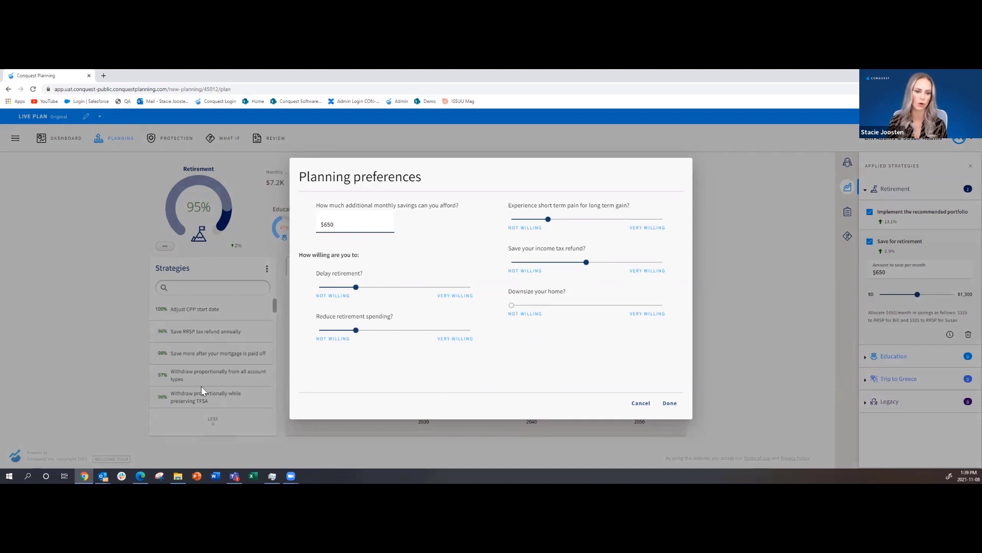
{"action": "left_click", "coordinate": [512, 305]}
{"action": "left_click_drag", "start_coordinate": [512, 306], "coordinate": [702, 239]}
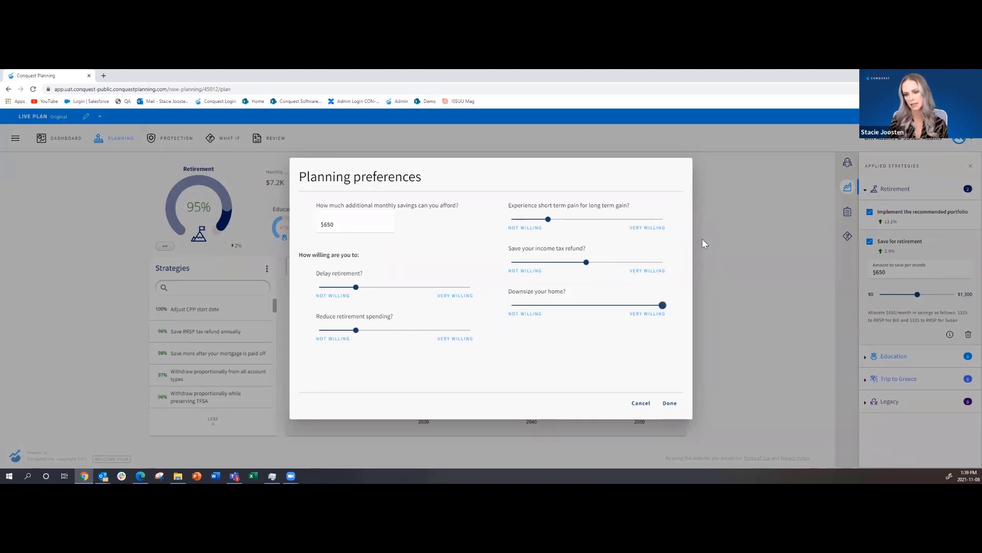
{"action": "left_click", "coordinate": [669, 404]}
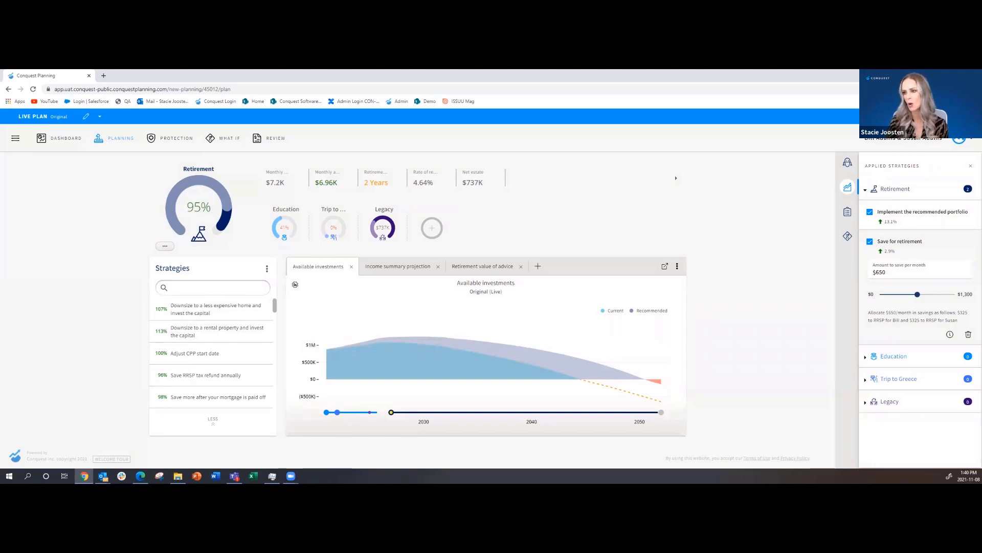
Return the home downsizing preference to Not willing in the planning preferences and save
{"action": "left_click", "coordinate": [969, 143]}
{"action": "left_click", "coordinate": [929, 158]}
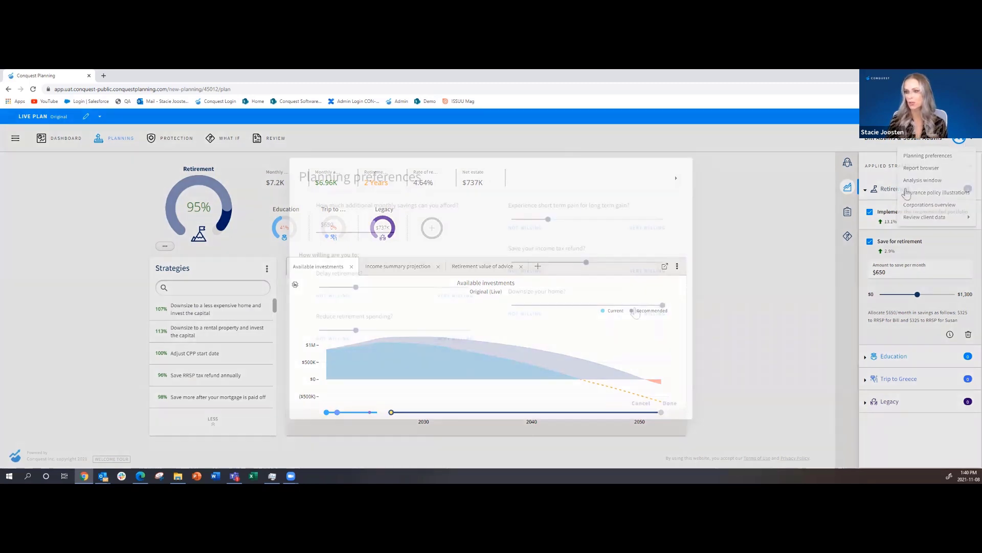
{"action": "left_click_drag", "start_coordinate": [663, 305], "coordinate": [511, 347]}
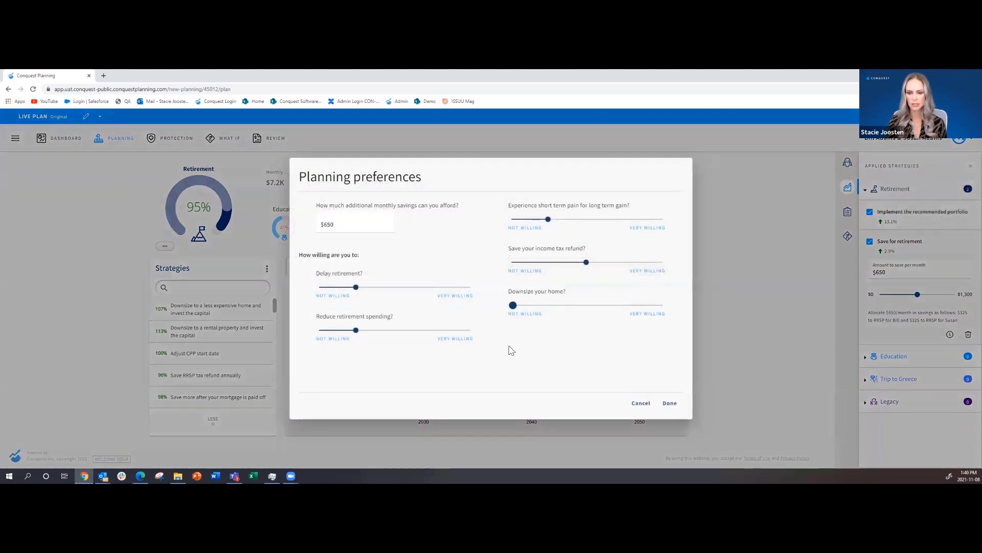
{"action": "left_click", "coordinate": [669, 404]}
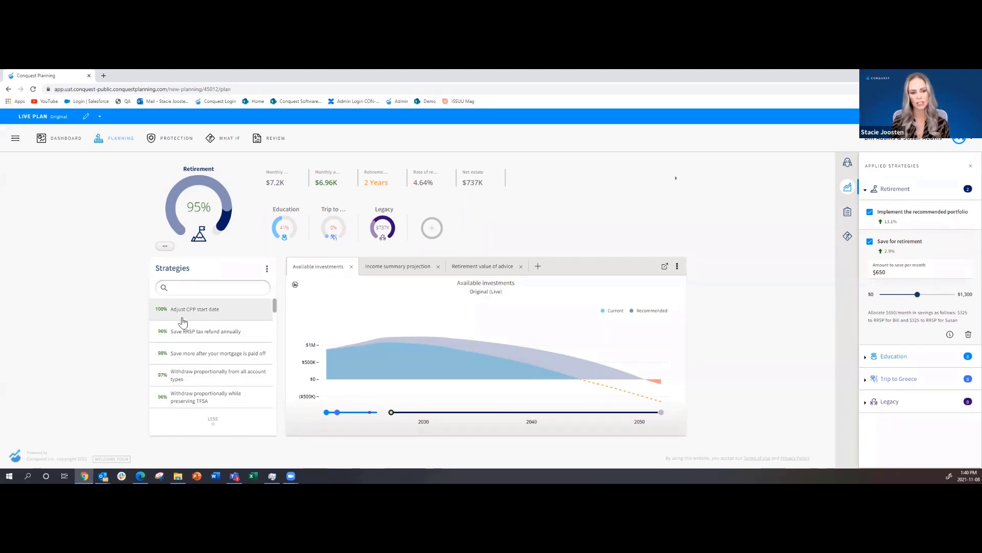
Apply the strategies to save the RRSP tax refund annually, $850 for each spouse, and to save $2,000 monthly after the mortgage is paid off
{"action": "left_click", "coordinate": [183, 338]}
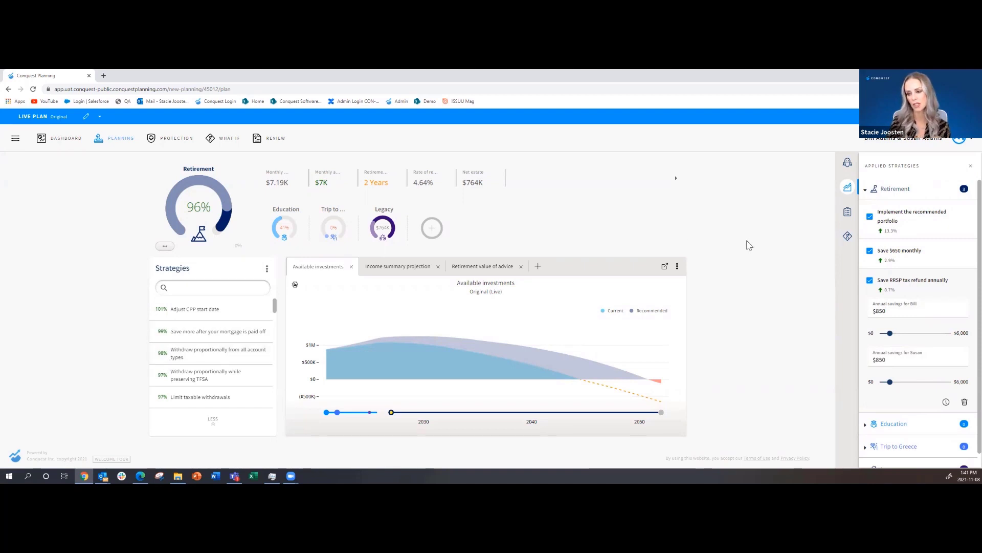
{"action": "mouse_move", "coordinate": [193, 210]}
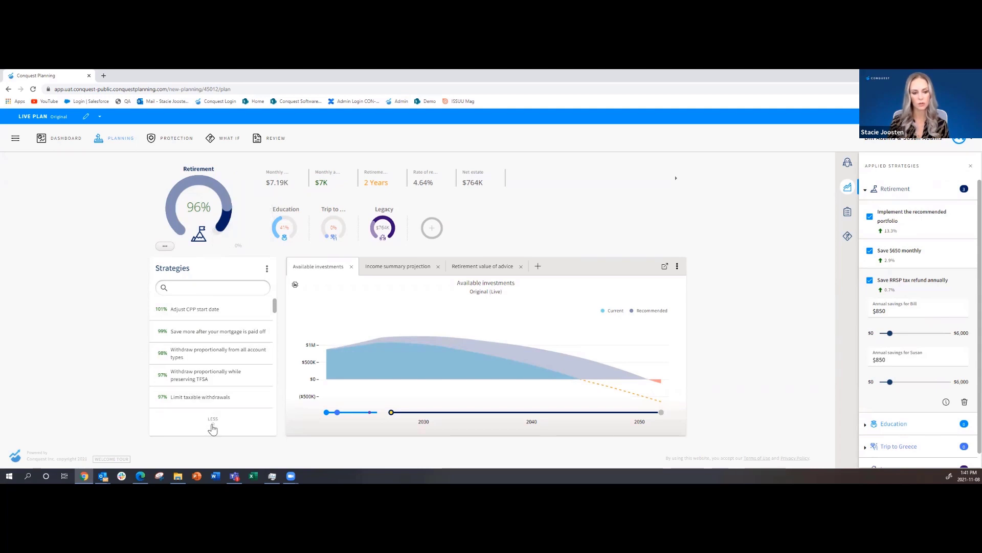
{"action": "scroll", "coordinate": [221, 373], "scroll_direction": "down", "scroll_amount": 1}
{"action": "scroll", "coordinate": [233, 338], "scroll_direction": "up", "scroll_amount": 1}
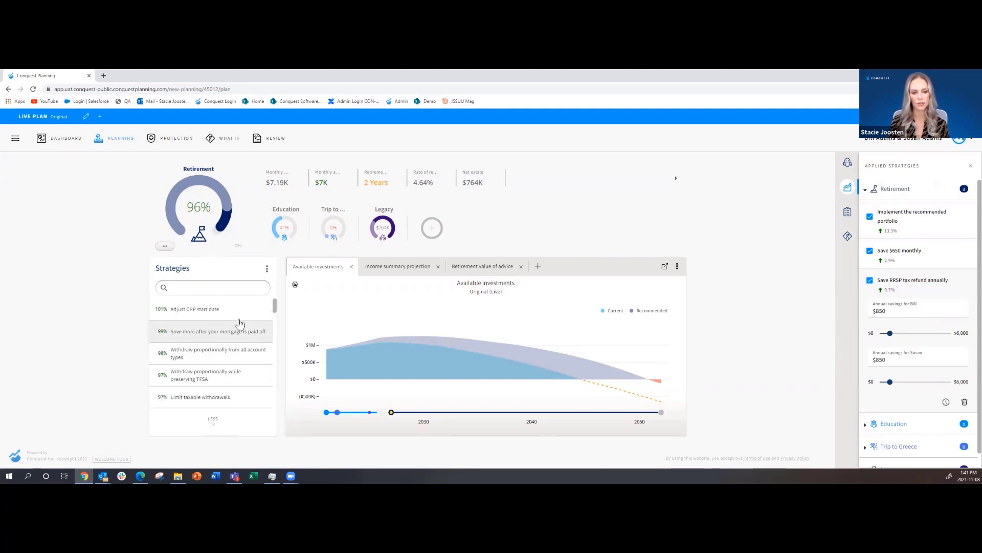
{"action": "left_click", "coordinate": [210, 336]}
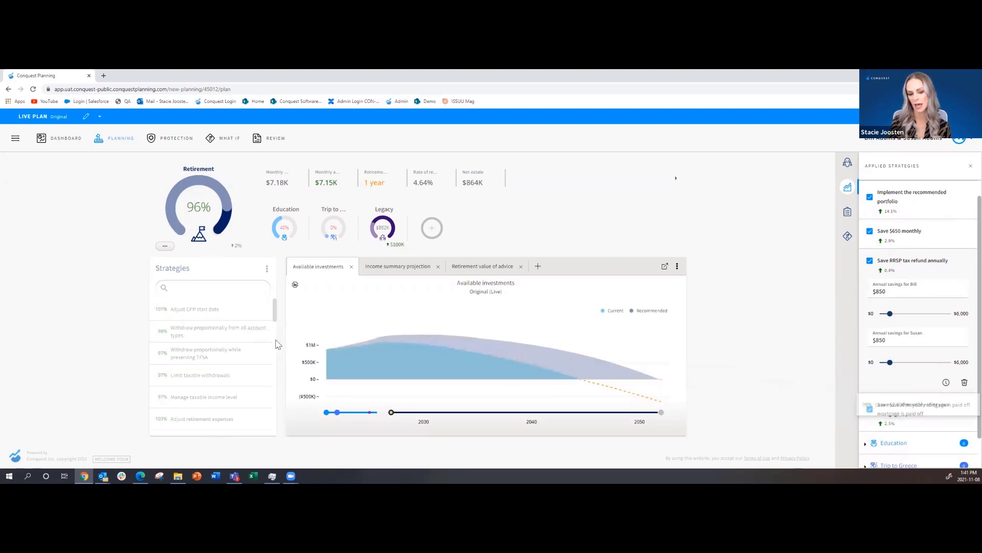
{"action": "mouse_move", "coordinate": [372, 415]}
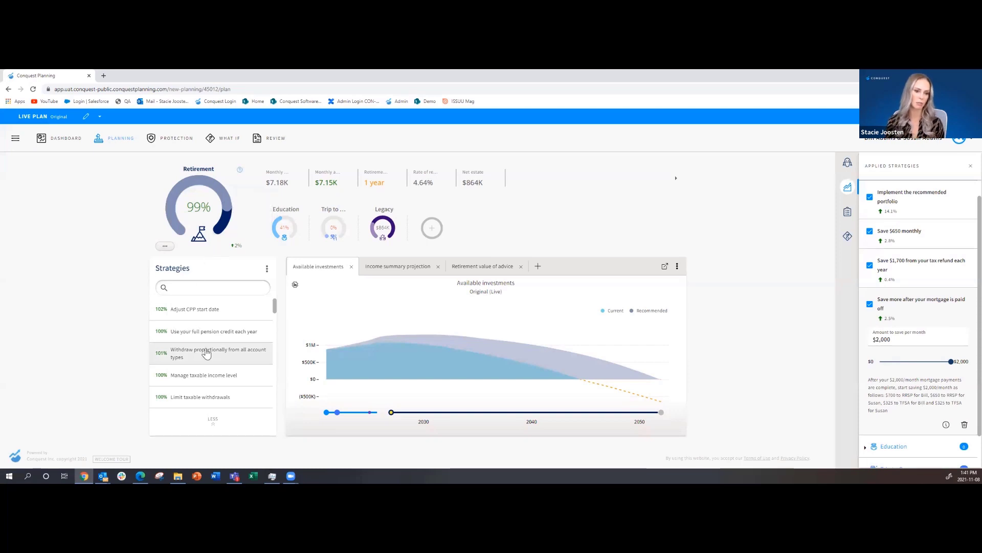
Apply the Adjust when you retire strategy with a shared retirement date of May 10, 2028, and look through the remaining retirement strategies
{"action": "scroll", "coordinate": [210, 365], "scroll_direction": "down", "scroll_amount": 3}
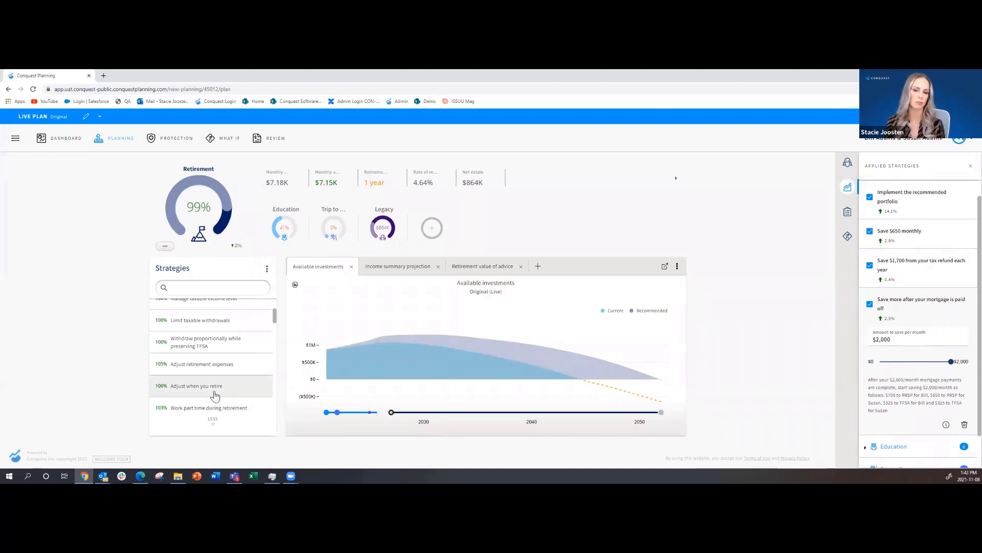
{"action": "scroll", "coordinate": [210, 378], "scroll_direction": "down", "scroll_amount": 2}
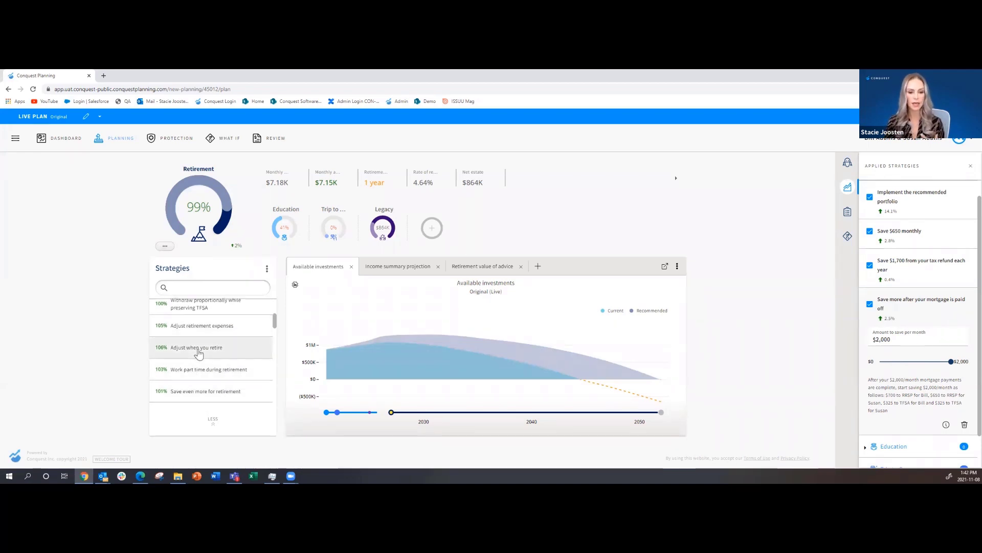
{"action": "left_click", "coordinate": [198, 348]}
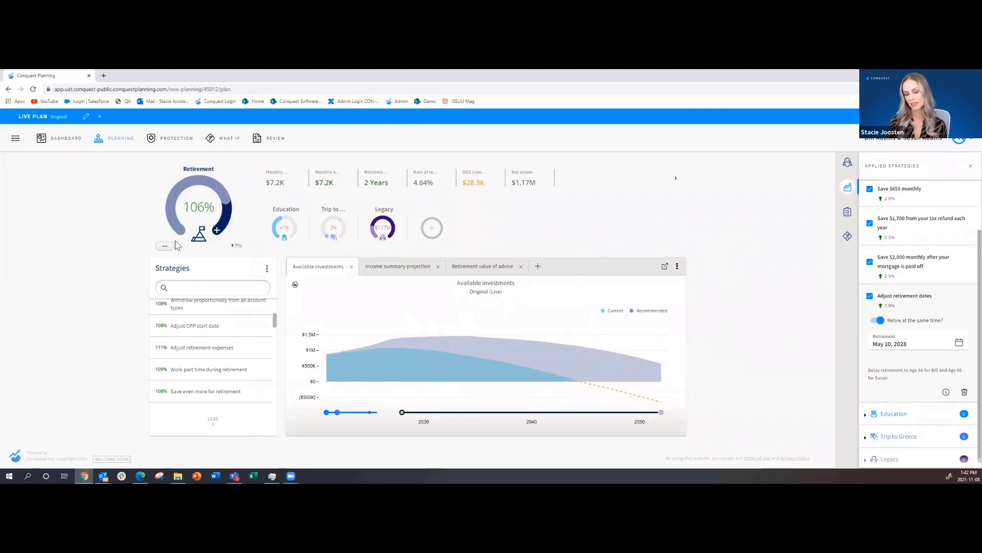
{"action": "mouse_move", "coordinate": [174, 238]}
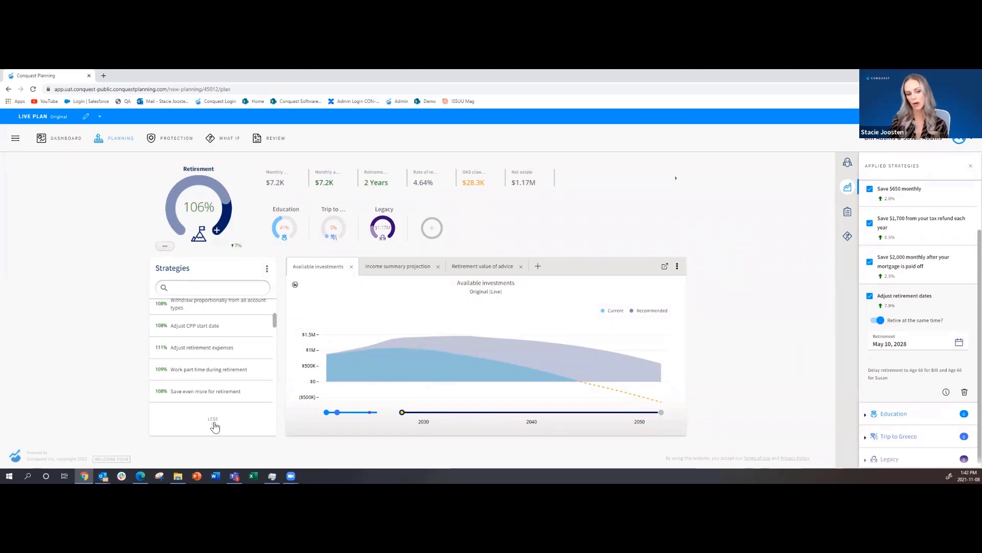
{"action": "scroll", "coordinate": [218, 386], "scroll_direction": "down", "scroll_amount": 1}
{"action": "scroll", "coordinate": [219, 387], "scroll_direction": "down", "scroll_amount": 3}
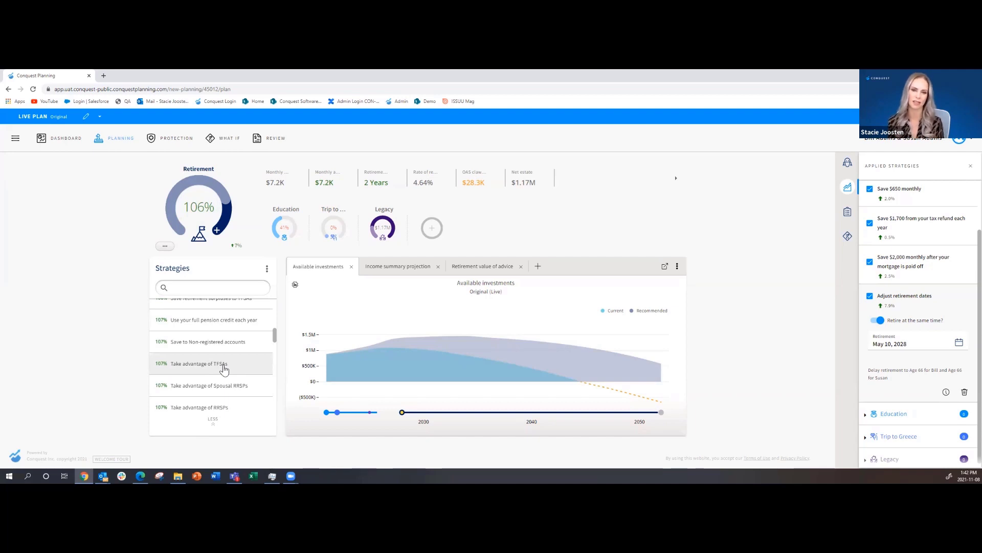
Bring Education into focus and apply the Take out a loan or line of credit strategy with a $31,000 credit limit
{"action": "left_click", "coordinate": [284, 228]}
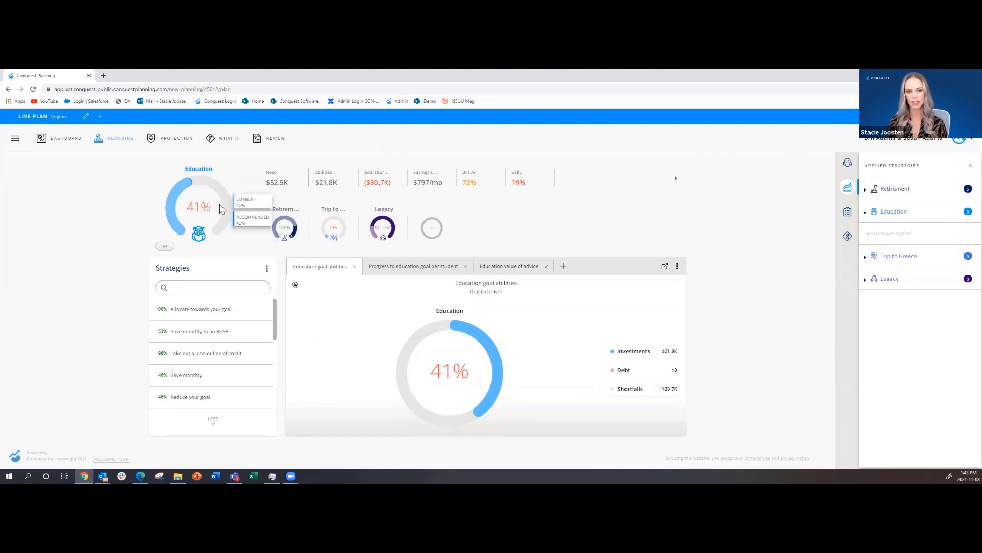
{"action": "left_click", "coordinate": [199, 362]}
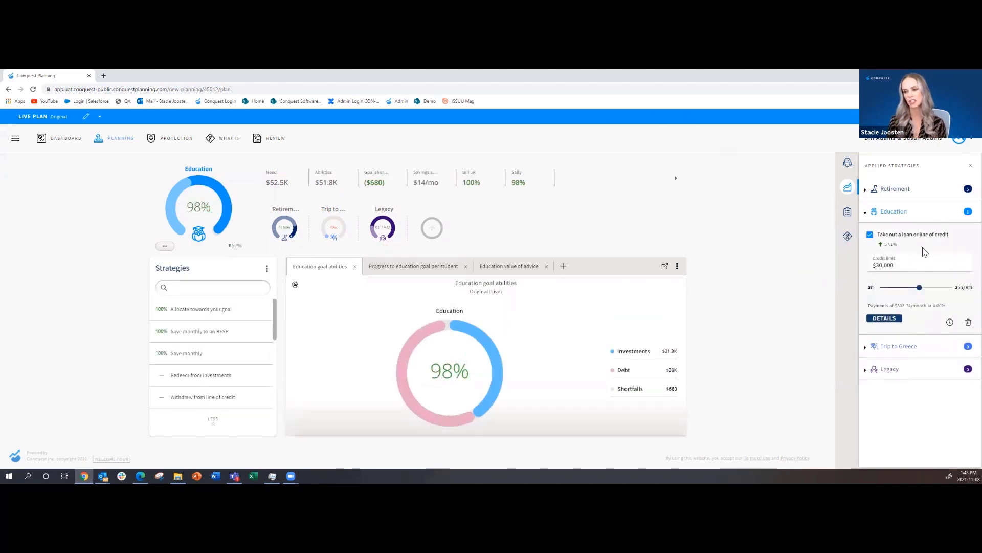
{"action": "mouse_move", "coordinate": [302, 220]}
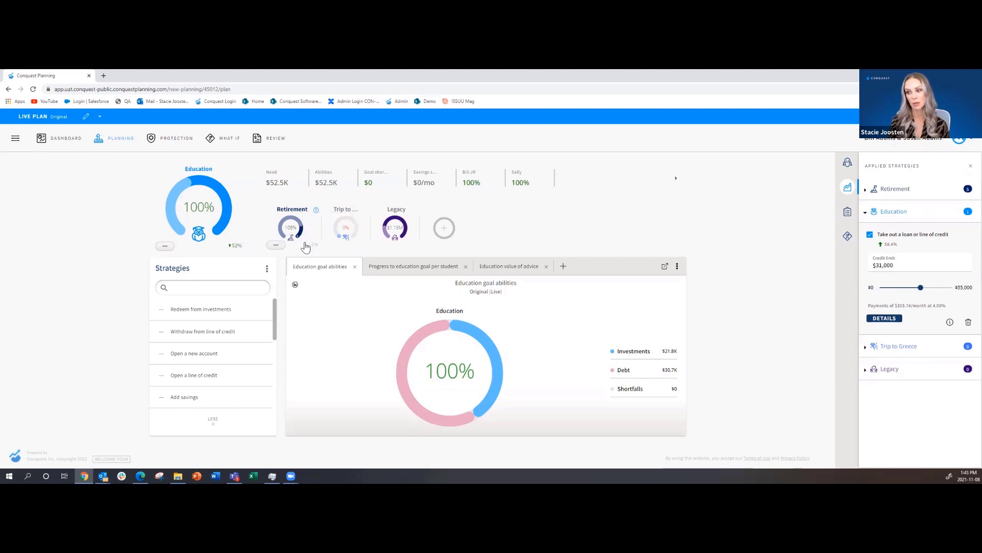
Bring the Trip to Greece goal into focus and apply the Allocate towards your goal strategy
{"action": "left_click", "coordinate": [338, 229]}
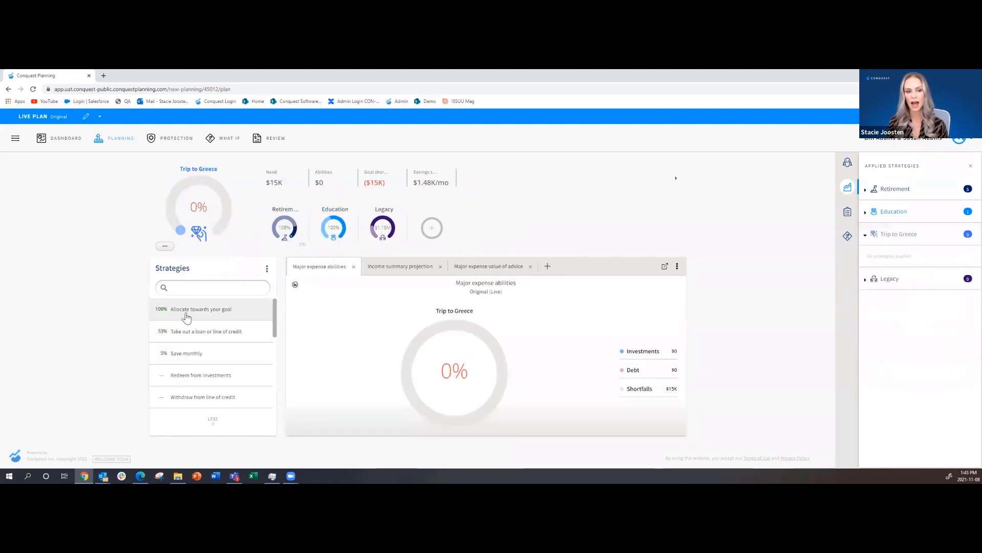
{"action": "left_click", "coordinate": [186, 318]}
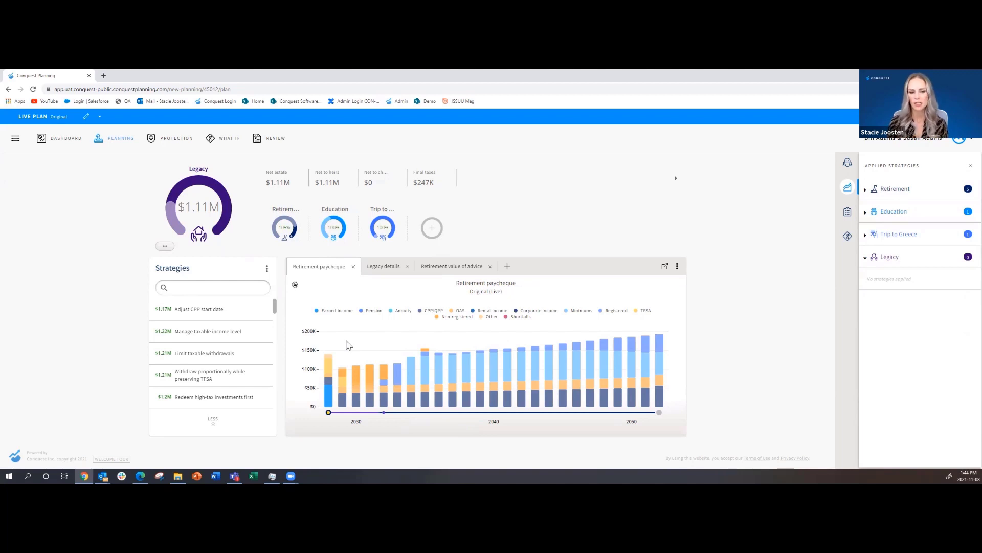
Check the Legacy details chart and apply the Legacy strategies Adjust CPP start date, age 70 for both, and Manage taxable income level, $51,250 each
{"action": "left_click", "coordinate": [383, 266]}
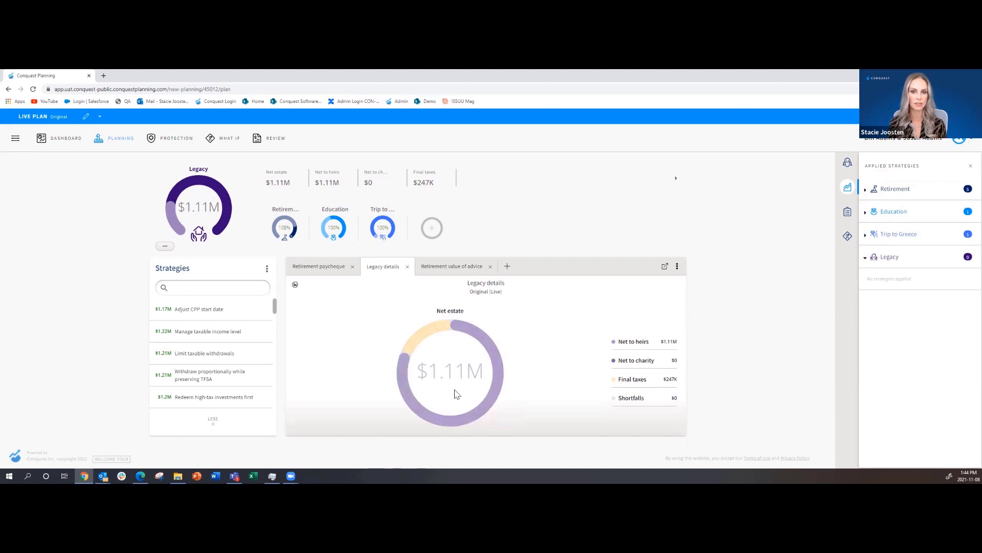
{"action": "left_click", "coordinate": [310, 271]}
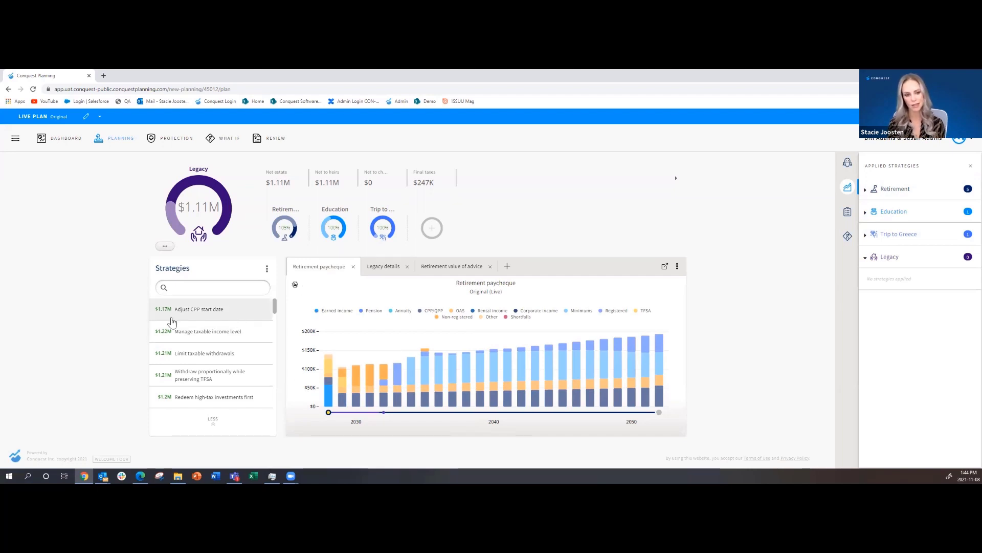
{"action": "left_click", "coordinate": [197, 309]}
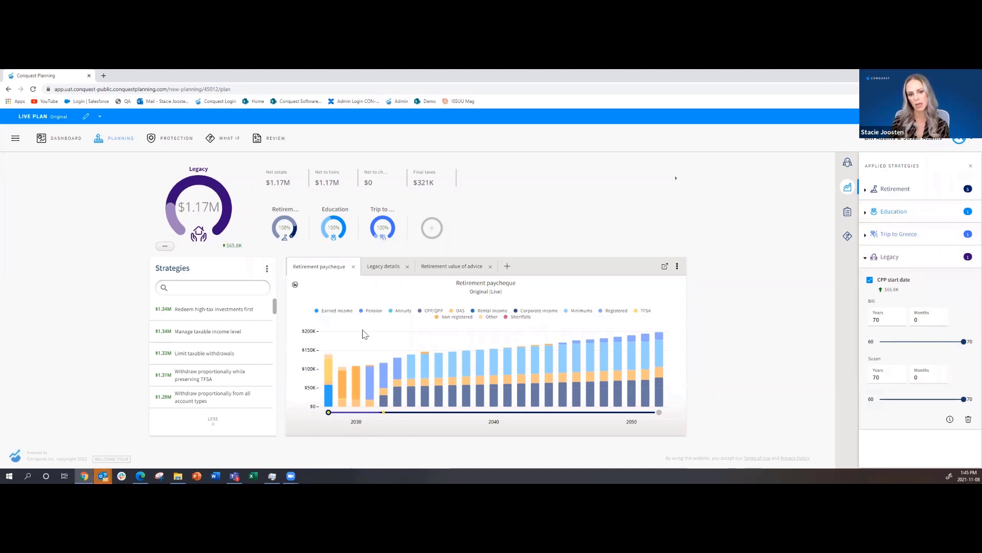
{"action": "left_click", "coordinate": [195, 336]}
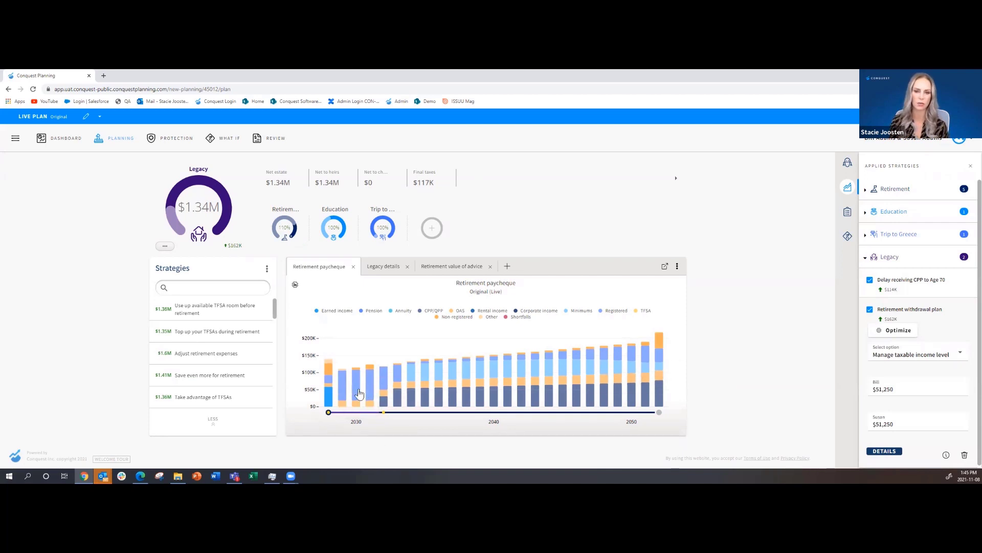
Optimize the retirement withdrawal plan and add a life insurance analysis, applying the proposed new coverage for both spouses
{"action": "left_click", "coordinate": [875, 333]}
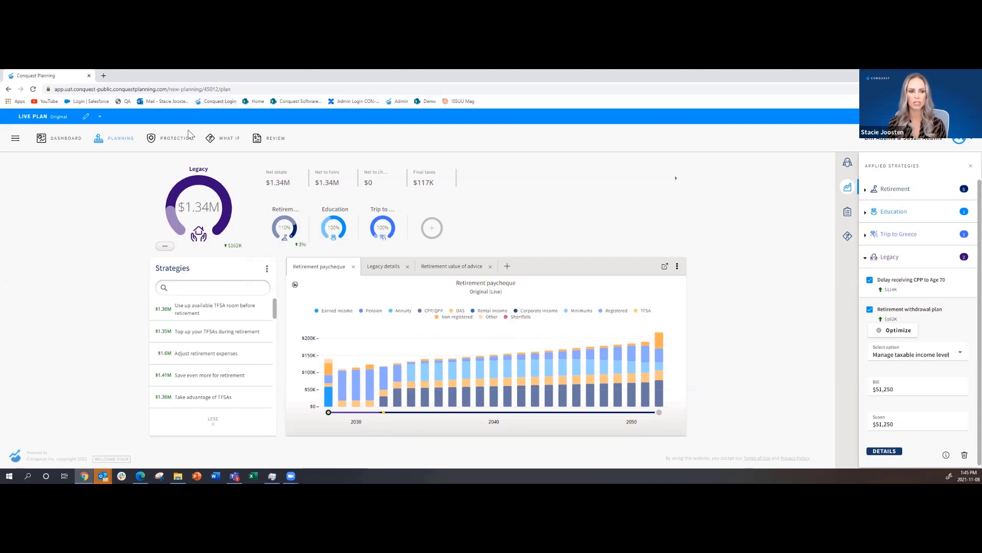
{"action": "left_click", "coordinate": [174, 138]}
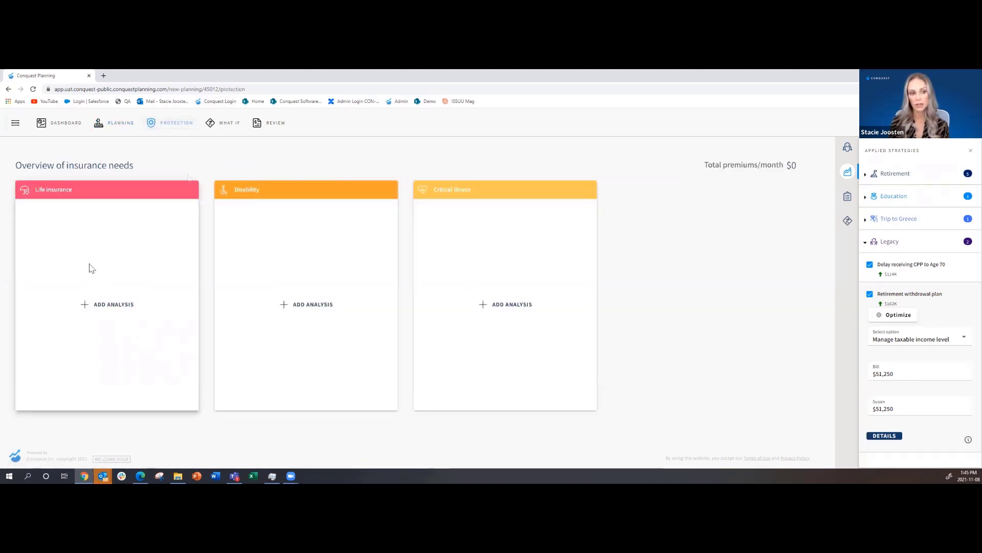
{"action": "left_click", "coordinate": [102, 306]}
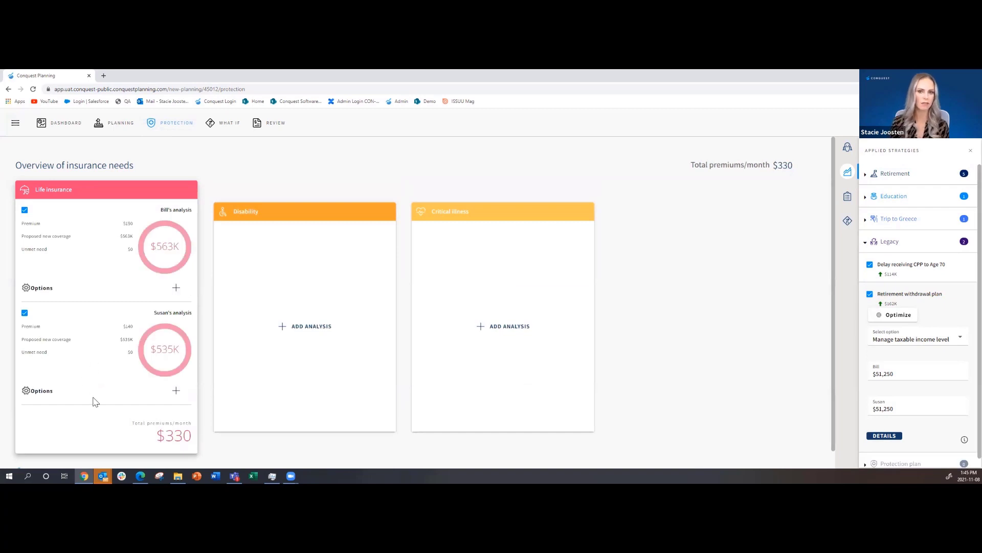
{"action": "left_click", "coordinate": [175, 289]}
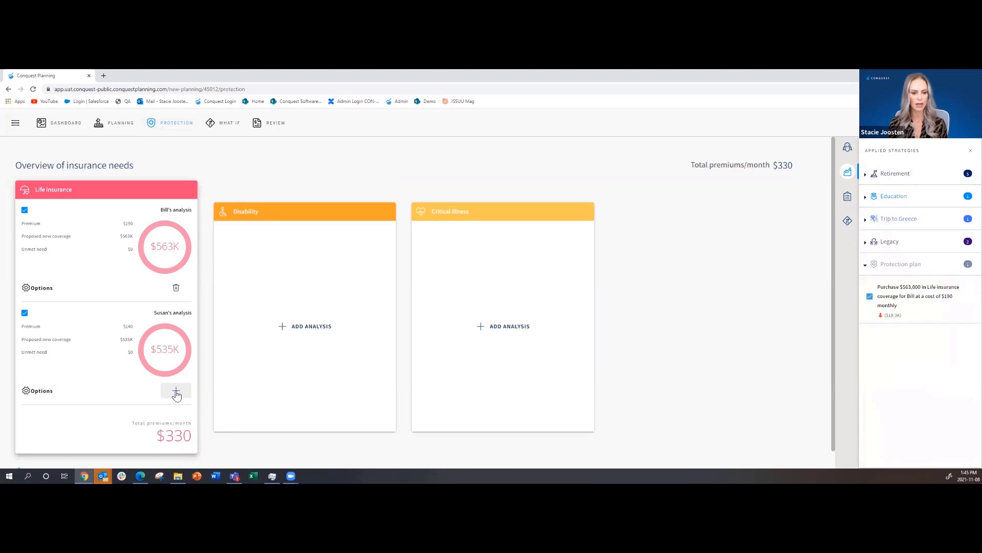
Look over the first spouse's life insurance analysis details and the list of additional planning tools
{"action": "left_click", "coordinate": [39, 288]}
{"action": "left_click", "coordinate": [37, 305]}
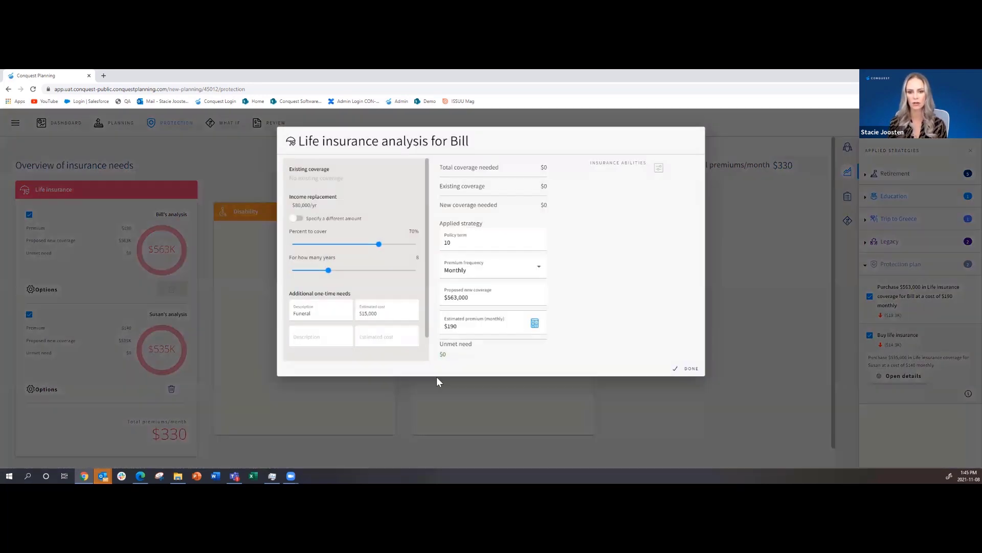
{"action": "left_click", "coordinate": [688, 369]}
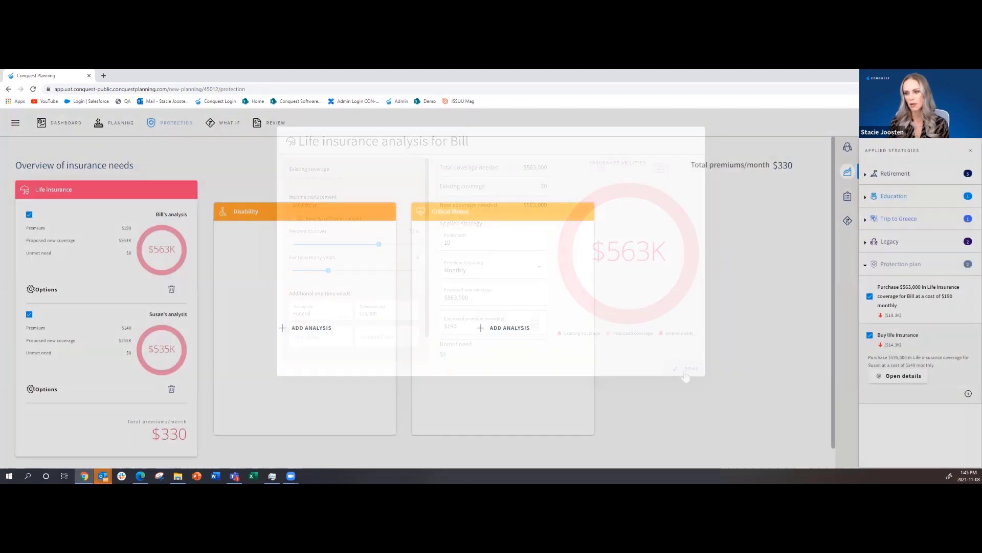
{"action": "left_click", "coordinate": [935, 122]}
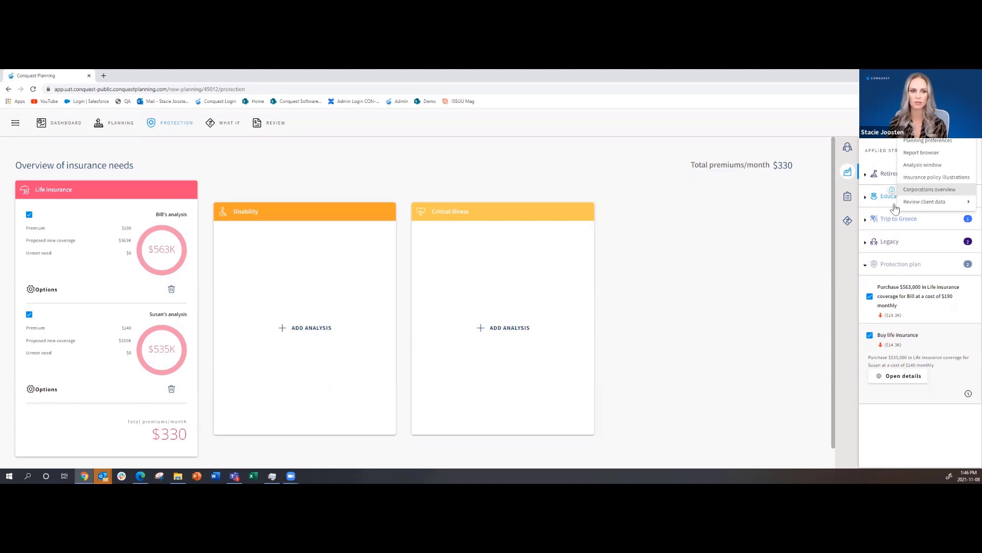
Add The market crashes what-if scenario to the Retirement goal and bring it into focus
{"action": "left_click", "coordinate": [221, 125]}
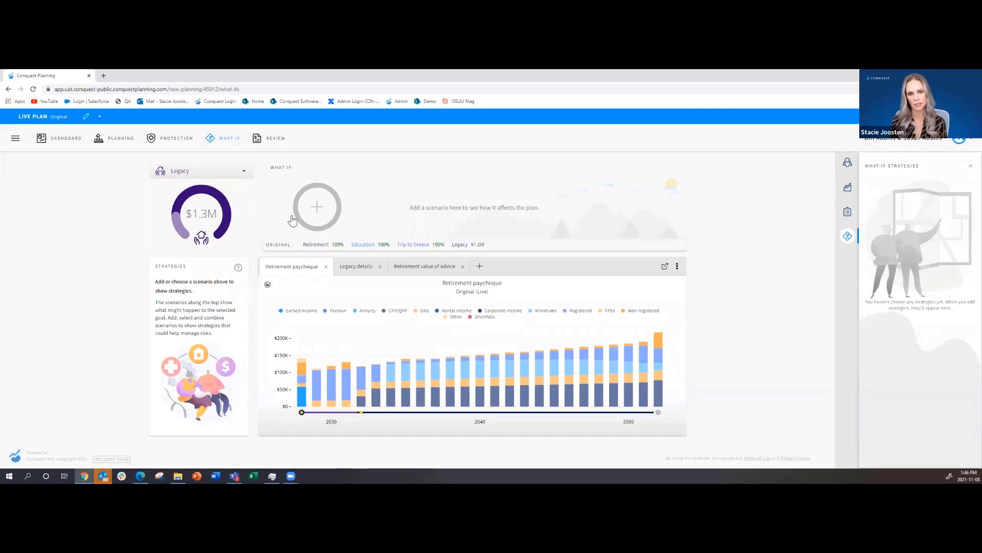
{"action": "left_click", "coordinate": [202, 171]}
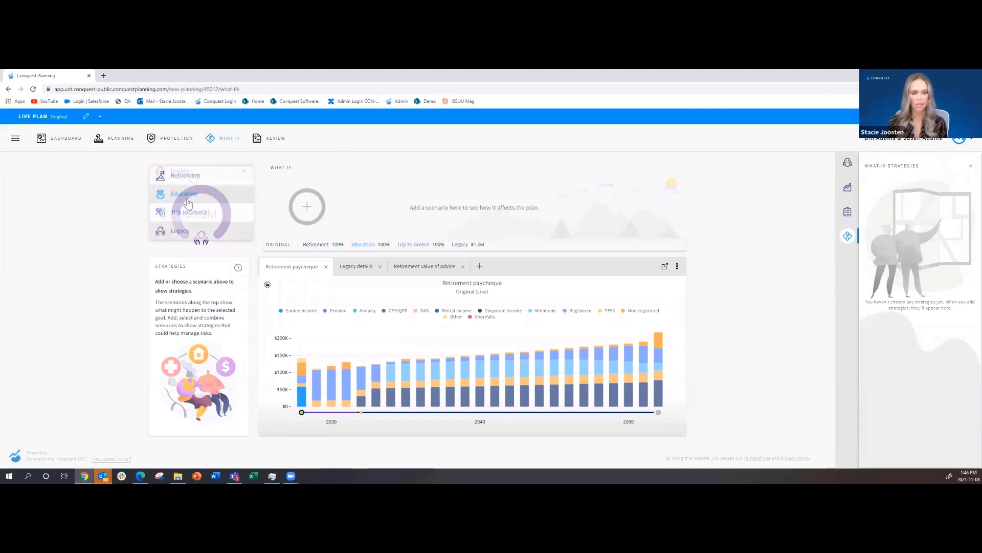
{"action": "left_click", "coordinate": [197, 180]}
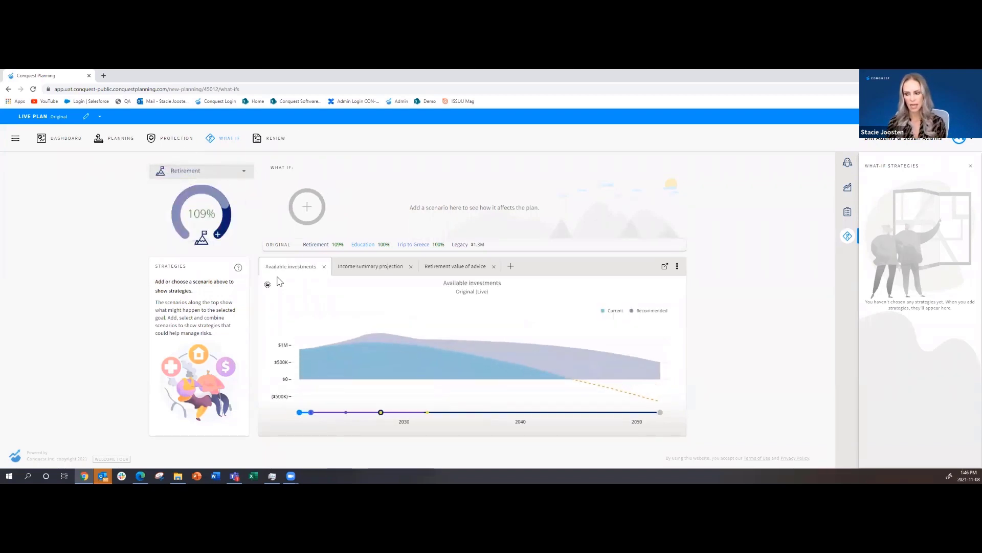
{"action": "left_click", "coordinate": [318, 206]}
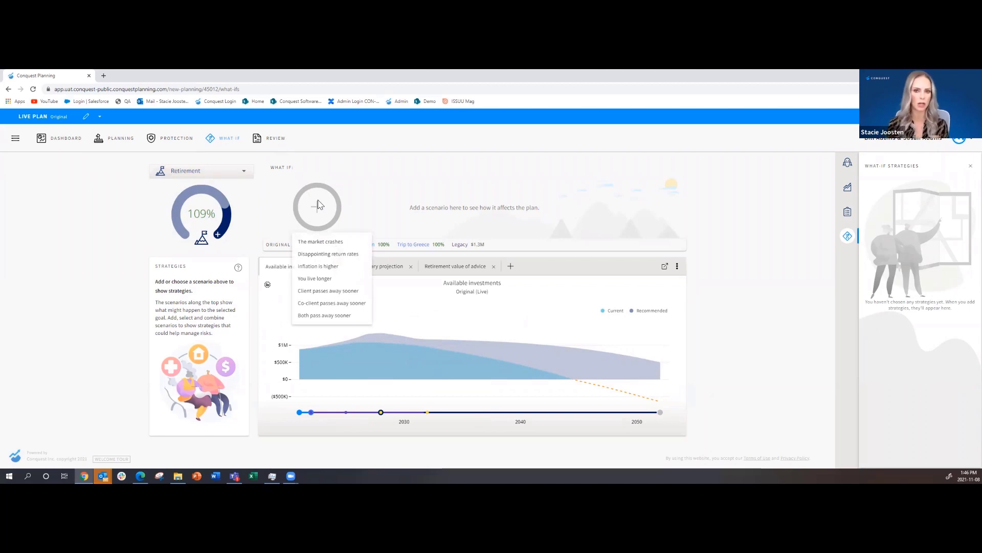
{"action": "left_click", "coordinate": [321, 242]}
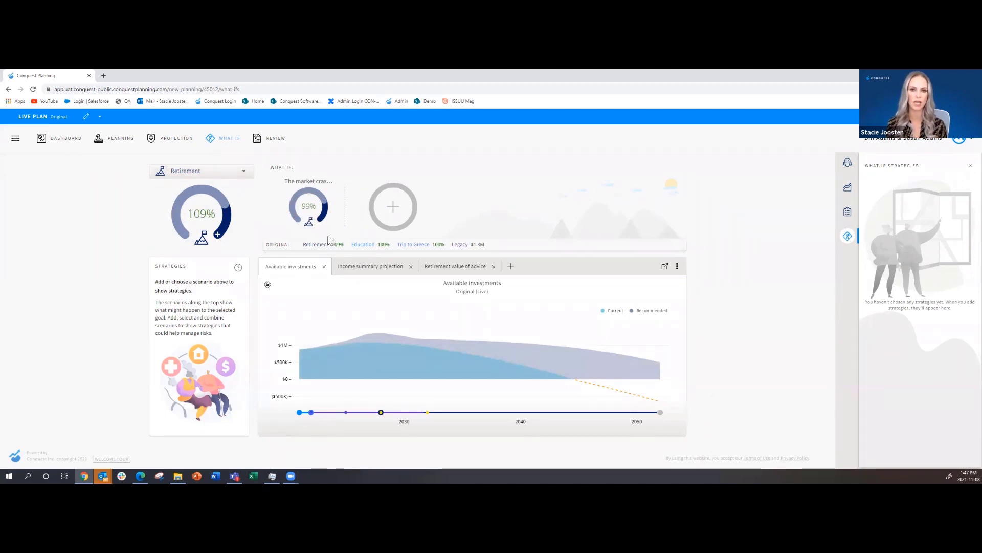
{"action": "mouse_move", "coordinate": [327, 212]}
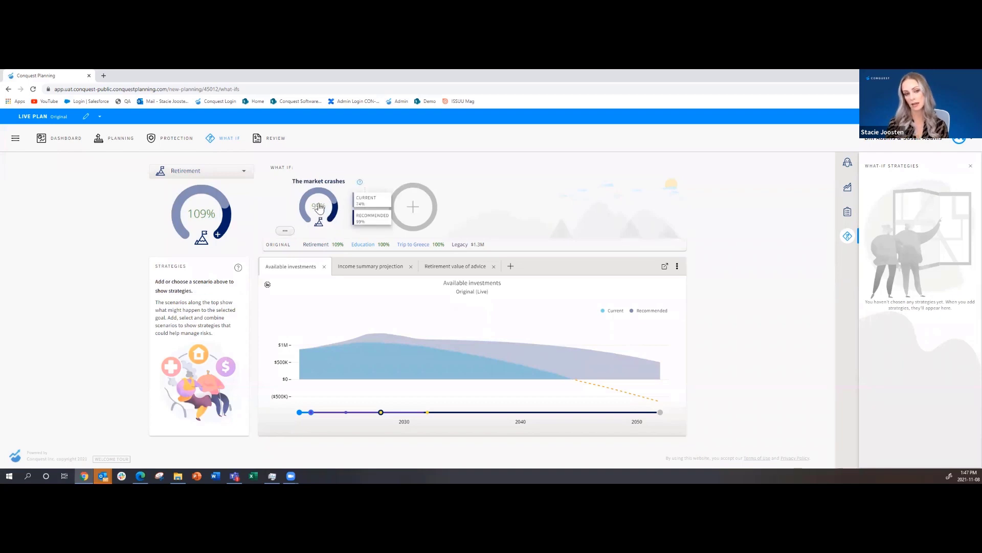
{"action": "left_click", "coordinate": [319, 209]}
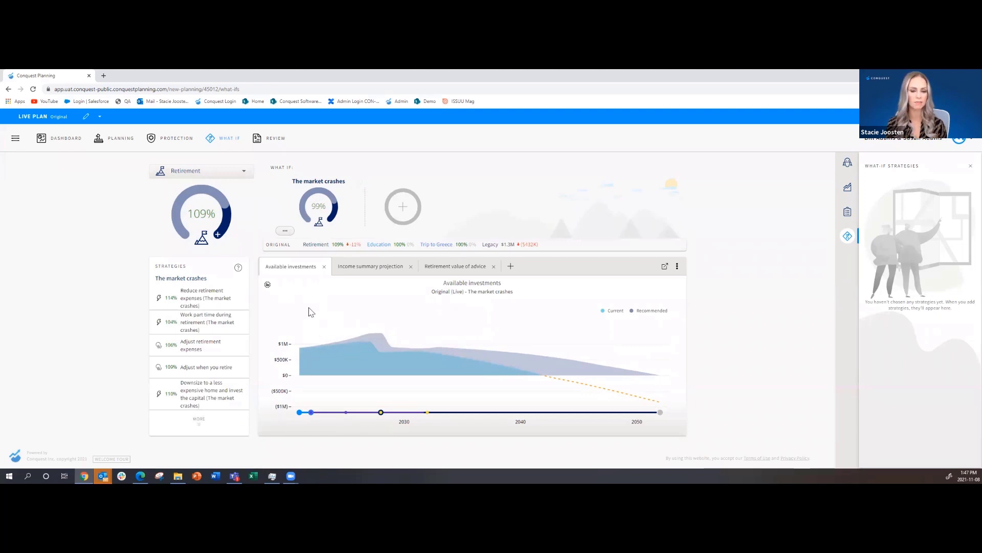
Examine the market crash scenario's parameters: the drop percentage, expected date, number of years and recovery effectiveness
{"action": "mouse_move", "coordinate": [317, 218]}
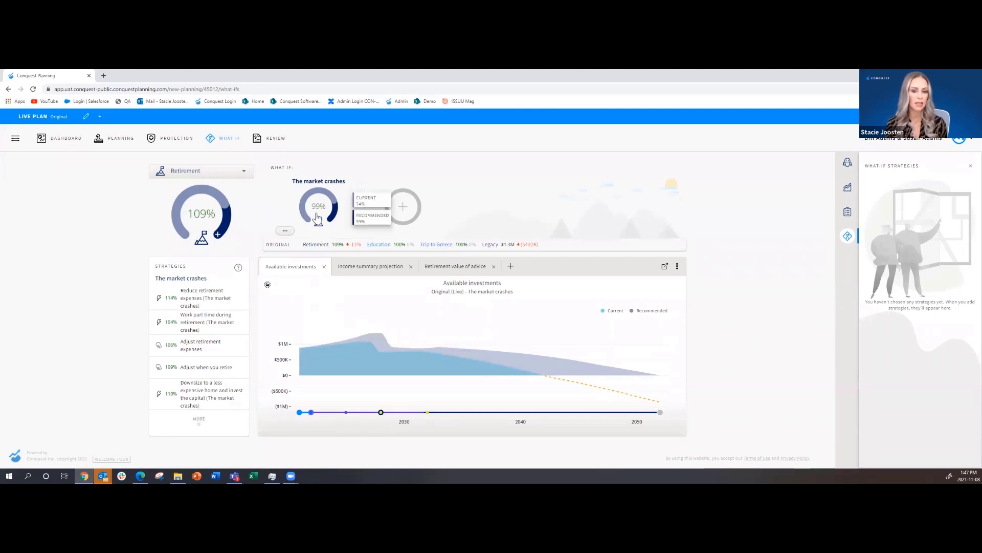
{"action": "left_click", "coordinate": [286, 231]}
{"action": "left_click", "coordinate": [301, 245]}
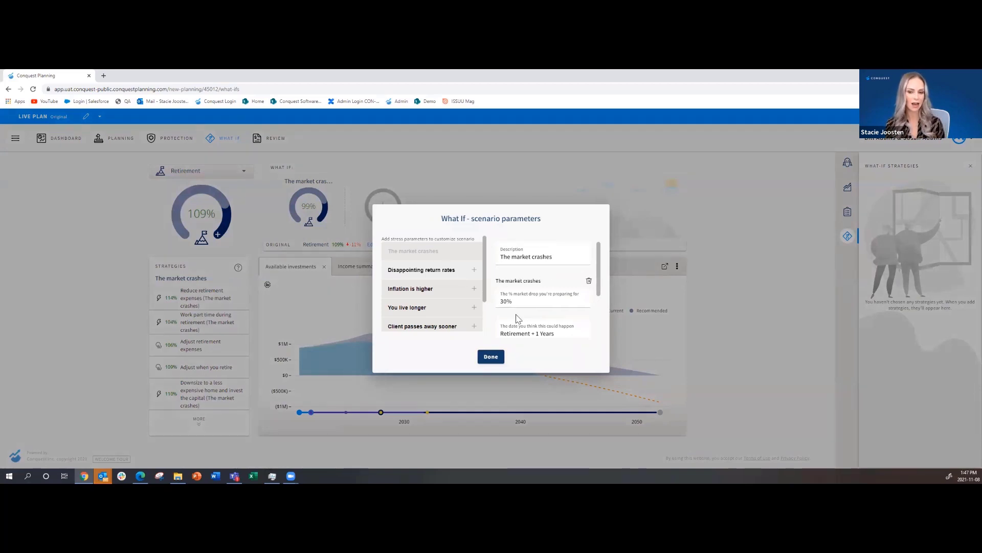
{"action": "scroll", "coordinate": [527, 295], "scroll_direction": "down", "scroll_amount": 2}
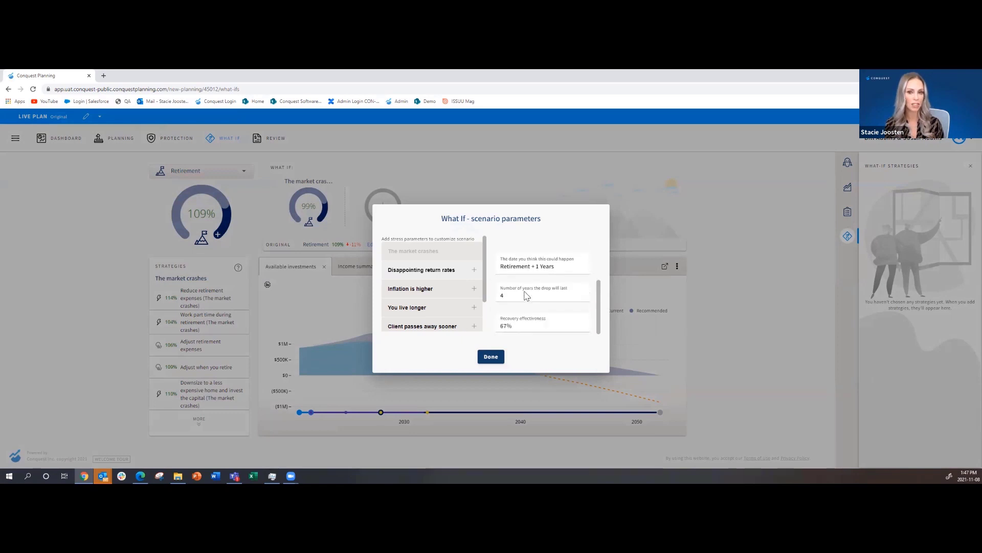
{"action": "scroll", "coordinate": [527, 296], "scroll_direction": "down", "scroll_amount": 1}
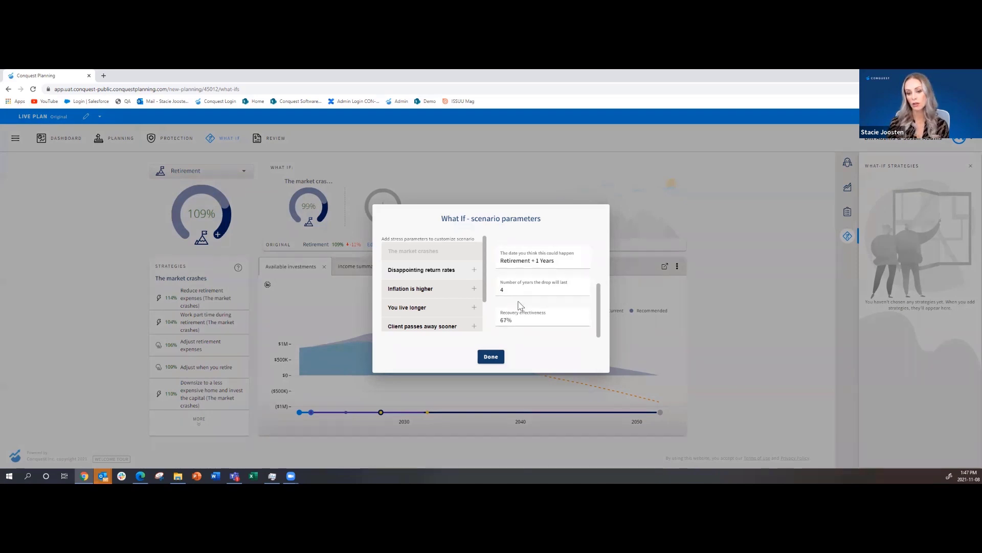
{"action": "left_click", "coordinate": [486, 358]}
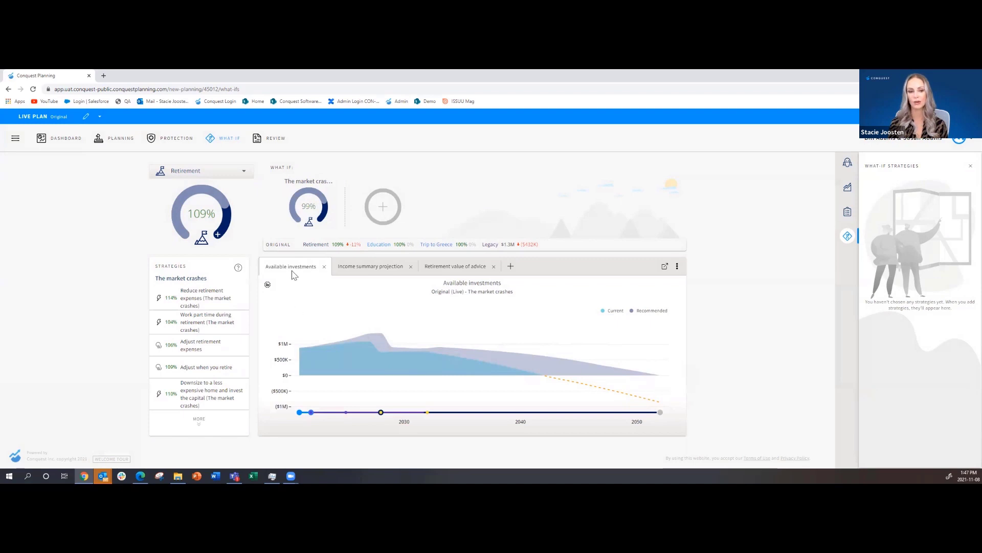
Change the percentage of market drop being prepared for in the market crash scenario
{"action": "mouse_move", "coordinate": [319, 200]}
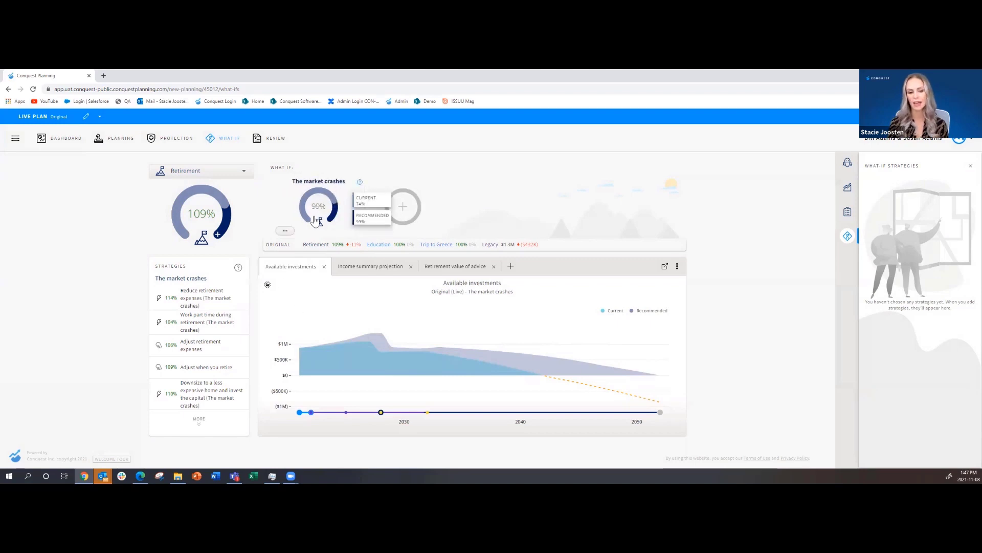
{"action": "left_click", "coordinate": [285, 230]}
{"action": "left_click", "coordinate": [303, 245]}
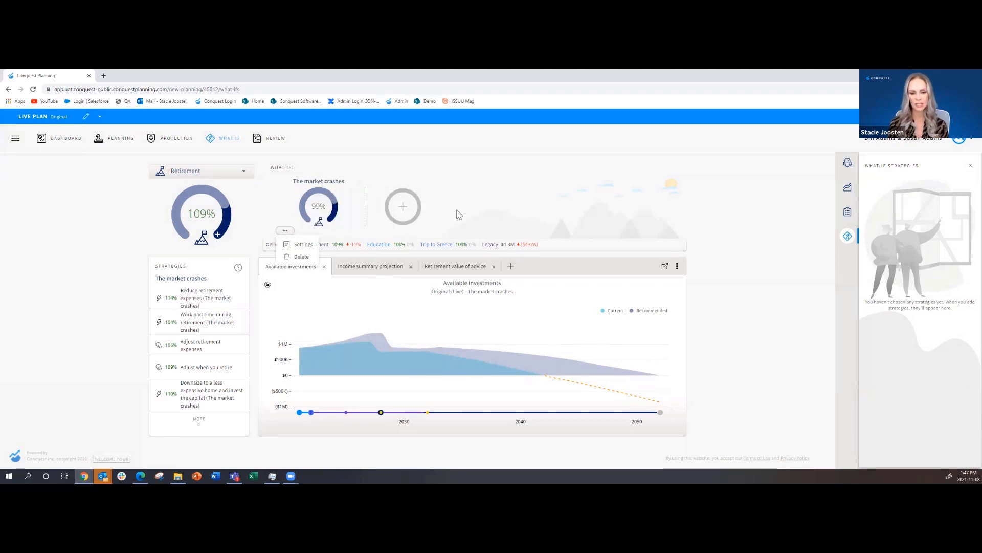
{"action": "left_click", "coordinate": [505, 304]}
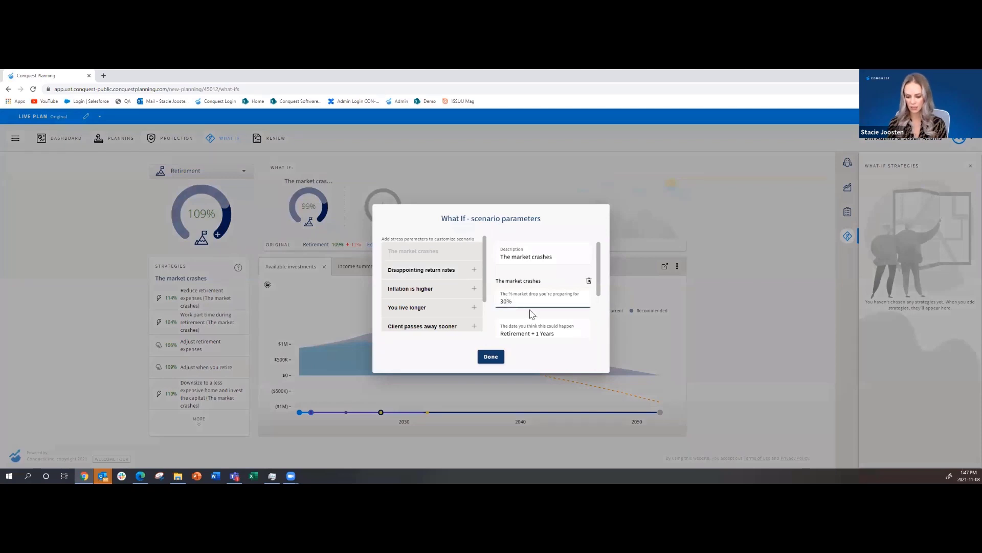
{"action": "left_click", "coordinate": [491, 358]}
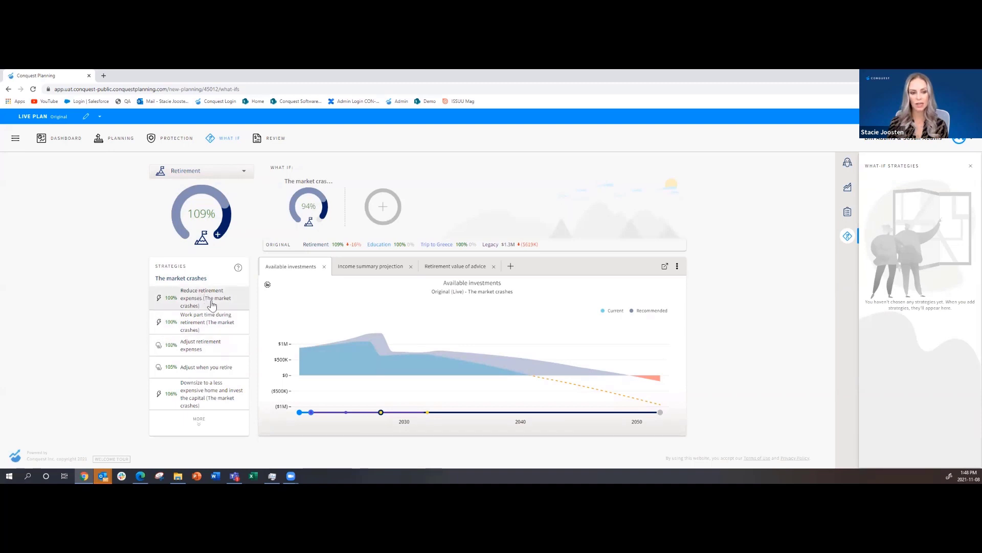
Apply the Work part time during retirement strategy with 10 years after retiring and $10,000 annual income, and look through the other what-if scenarios
{"action": "left_click", "coordinate": [194, 322]}
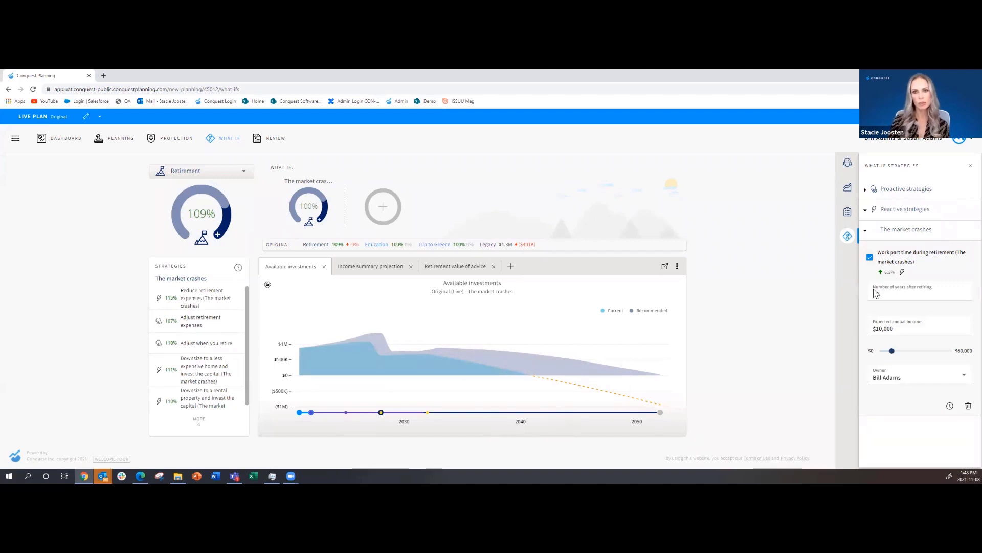
{"action": "left_click", "coordinate": [893, 298]}
{"action": "type", "text": "10"}
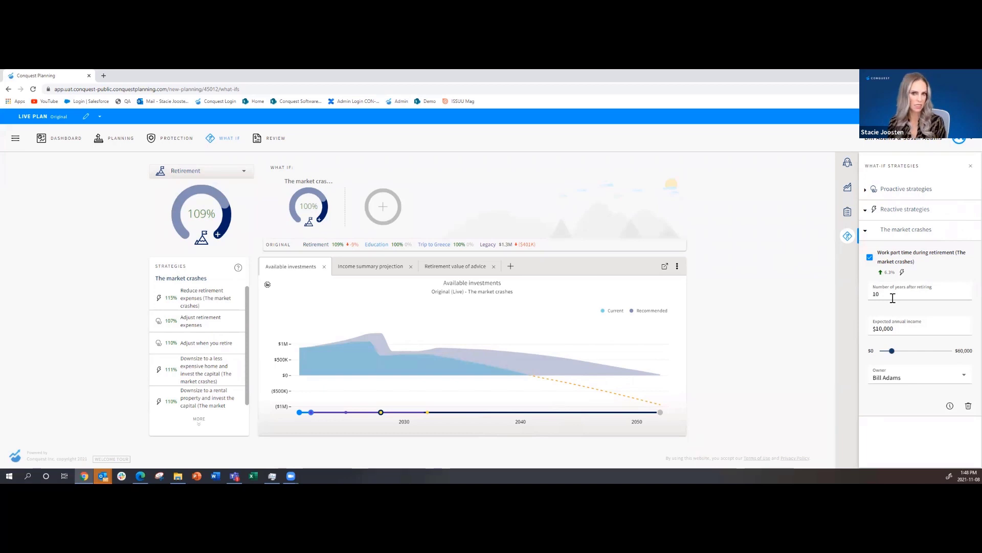
{"action": "left_click", "coordinate": [892, 328]}
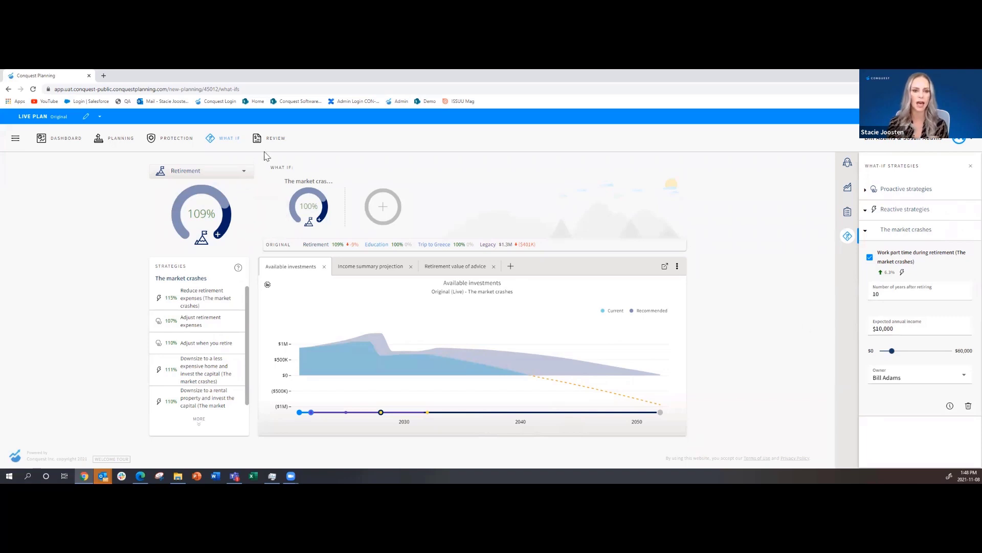
{"action": "left_click", "coordinate": [391, 211]}
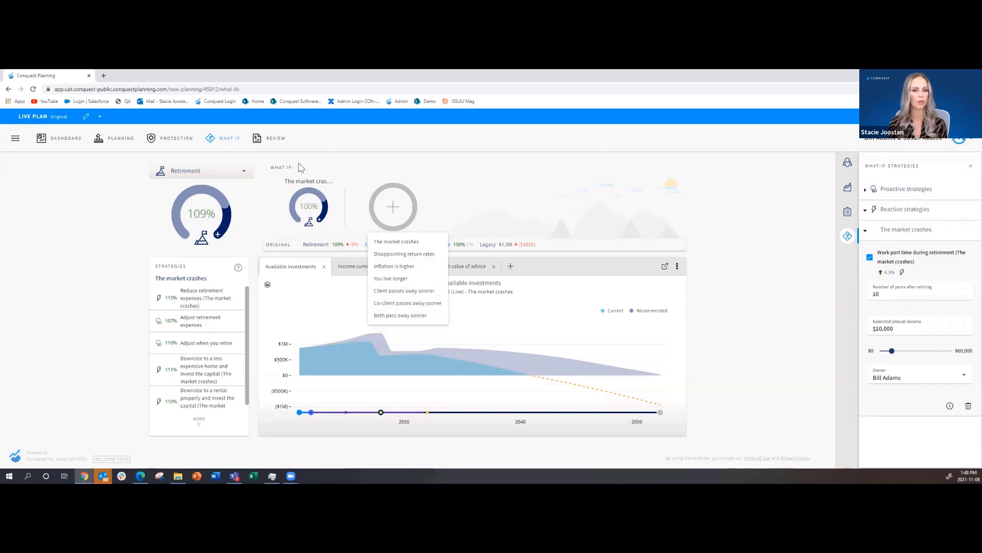
Review the plan's to-do list grouped by Owner and view the advisor's task to implement the recommended Blended portfolio
{"action": "left_click", "coordinate": [275, 139]}
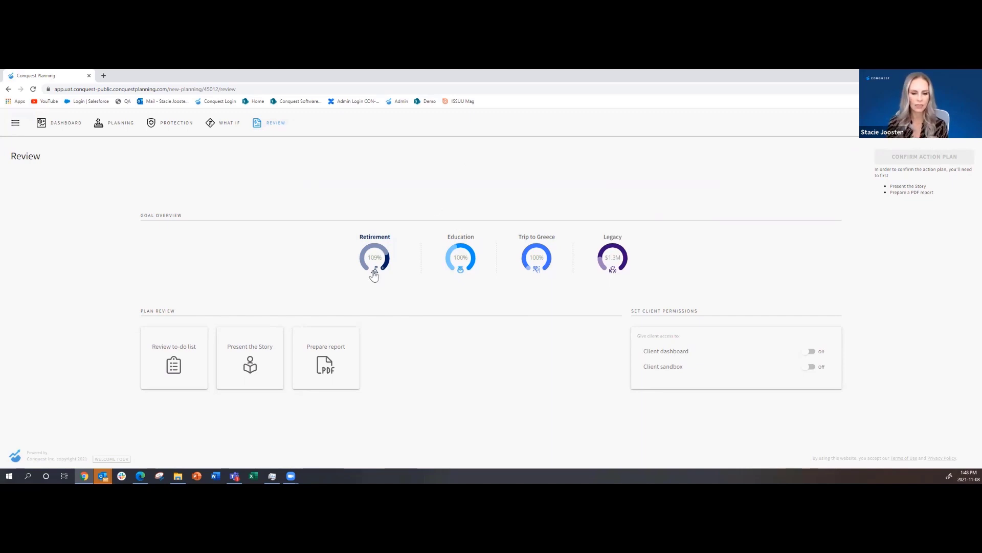
{"action": "mouse_move", "coordinate": [374, 275]}
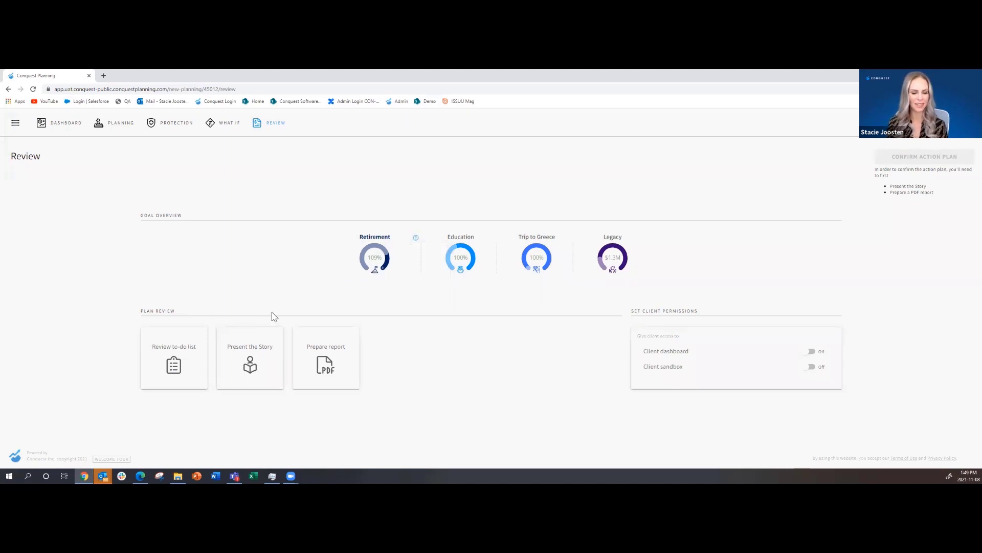
{"action": "left_click", "coordinate": [173, 362]}
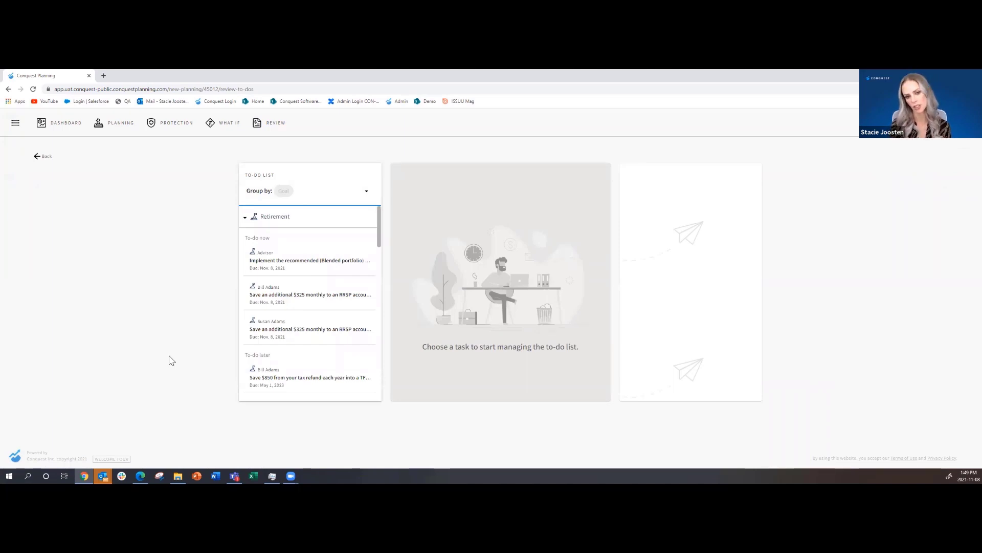
{"action": "left_click", "coordinate": [366, 192]}
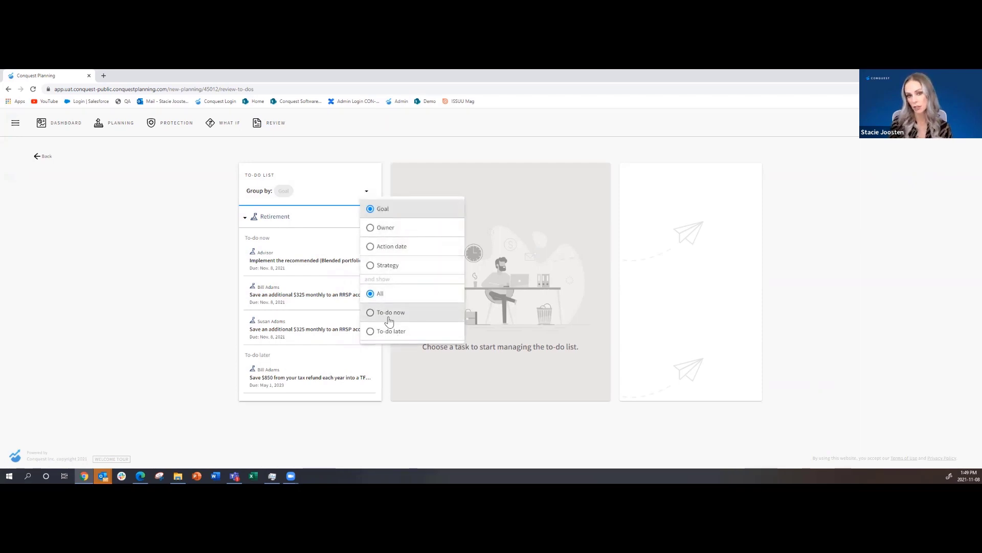
{"action": "left_click", "coordinate": [392, 230]}
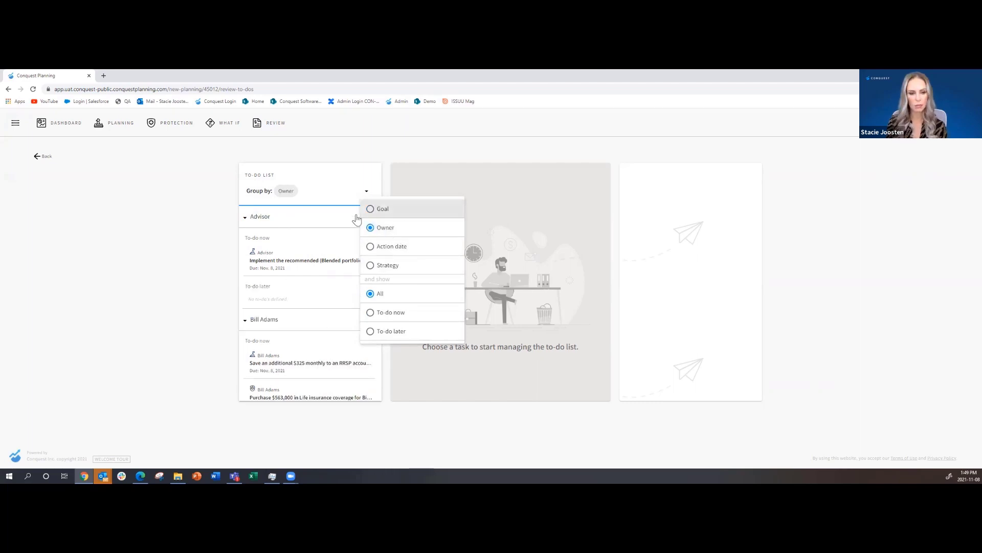
{"action": "left_click", "coordinate": [286, 262]}
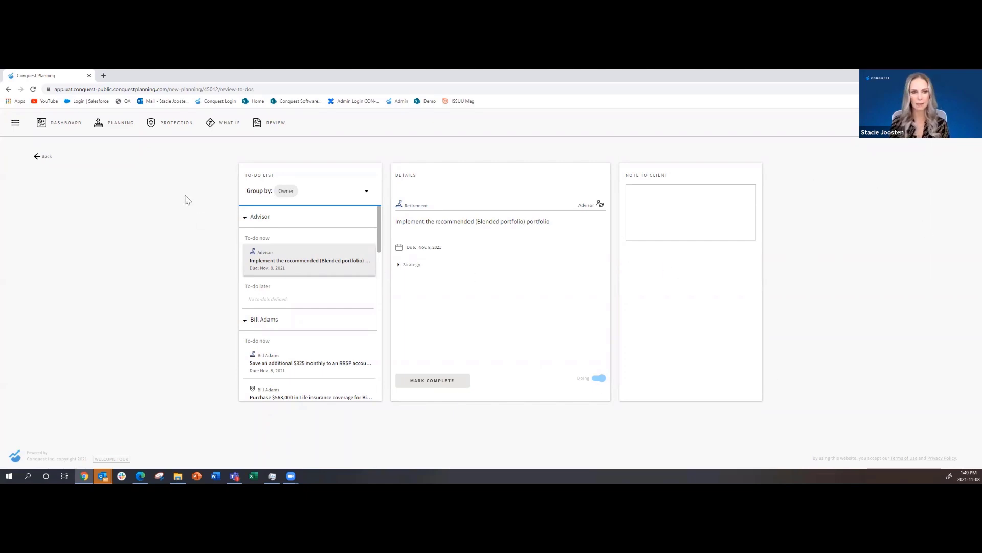
Open the report preparation from the plan review and reorder the included sections so Goal progress comes directly after Action plan
{"action": "left_click", "coordinate": [46, 160]}
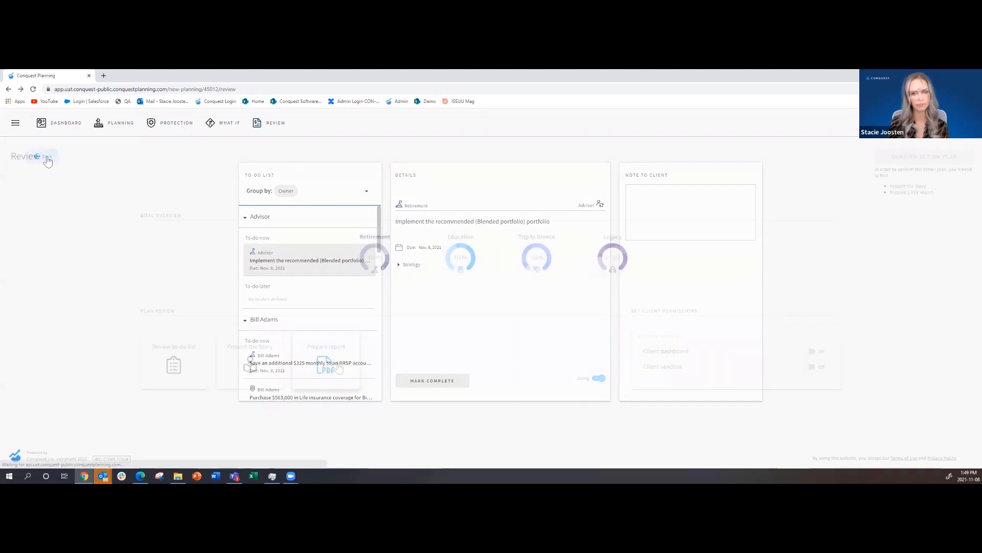
{"action": "left_click", "coordinate": [326, 365]}
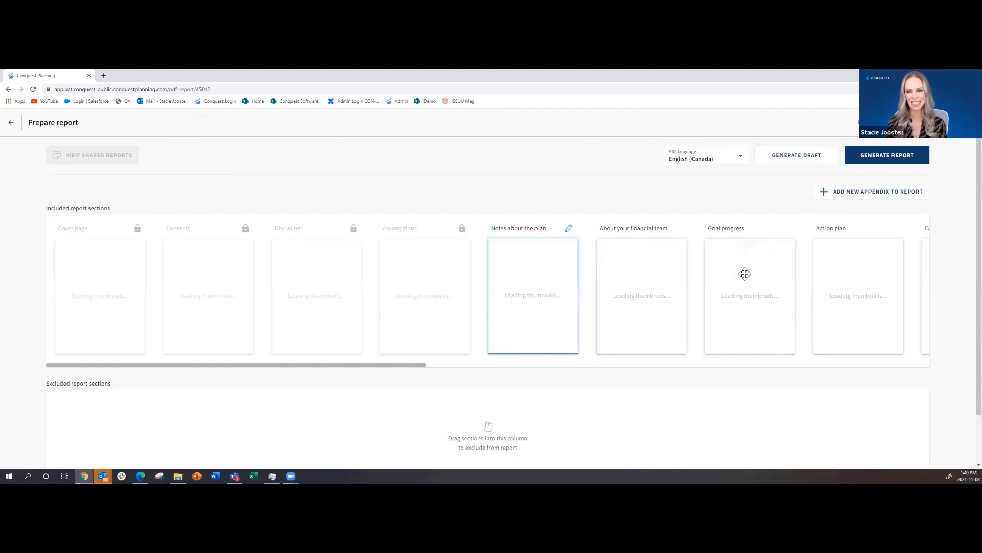
{"action": "left_click_drag", "start_coordinate": [743, 274], "coordinate": [593, 302]}
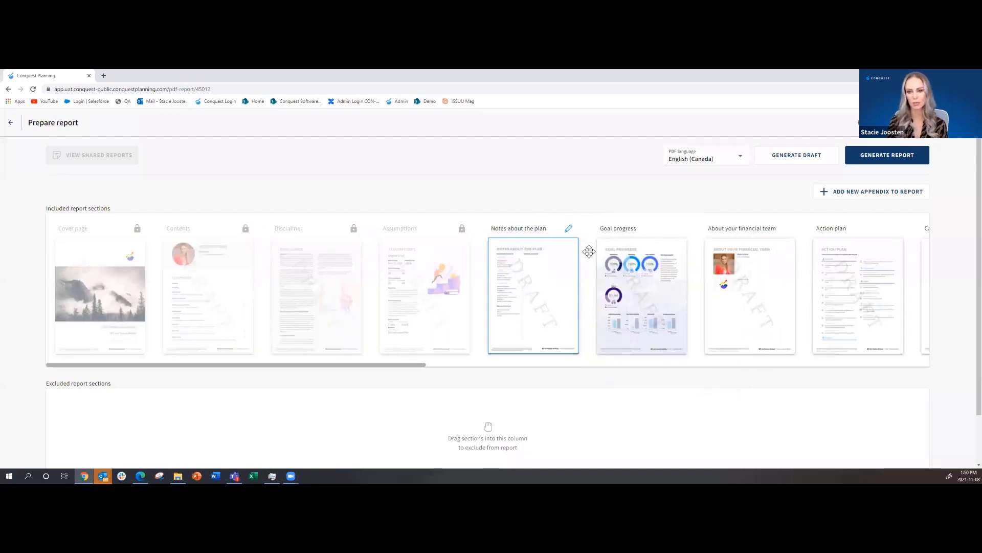
{"action": "left_click_drag", "start_coordinate": [647, 293], "coordinate": [865, 301]}
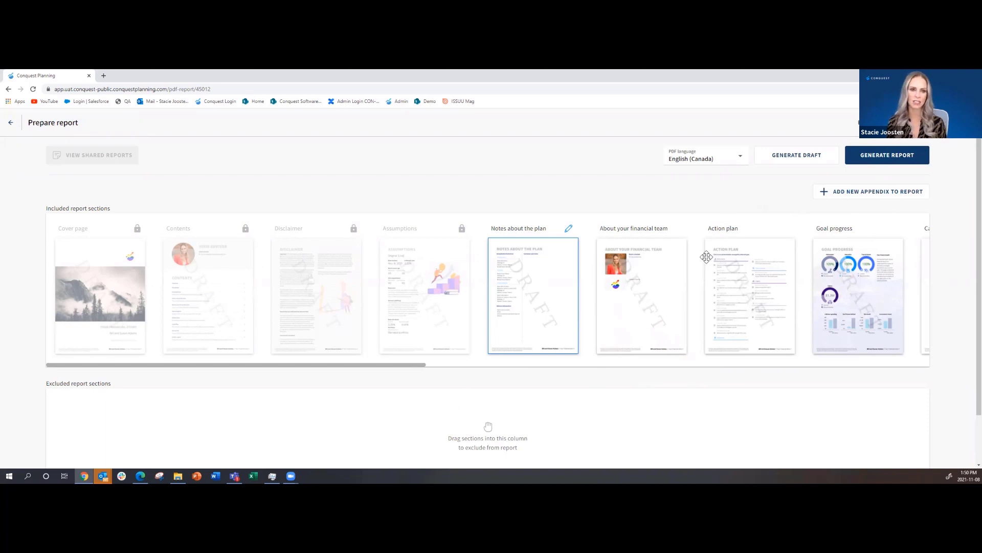
Leave the report preparation and add the Plan Summary story from the library to the stories for the client
{"action": "left_click", "coordinate": [10, 124]}
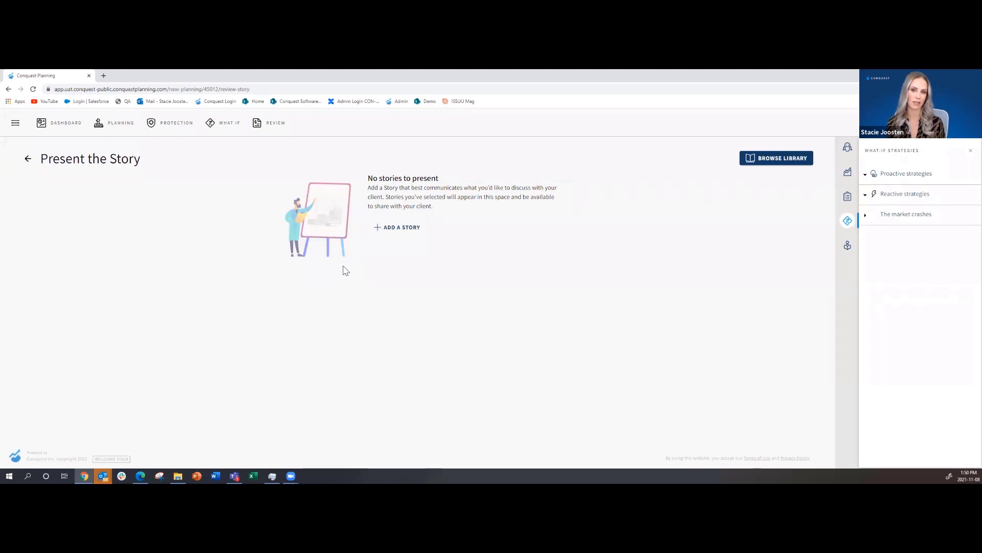
{"action": "left_click", "coordinate": [388, 228]}
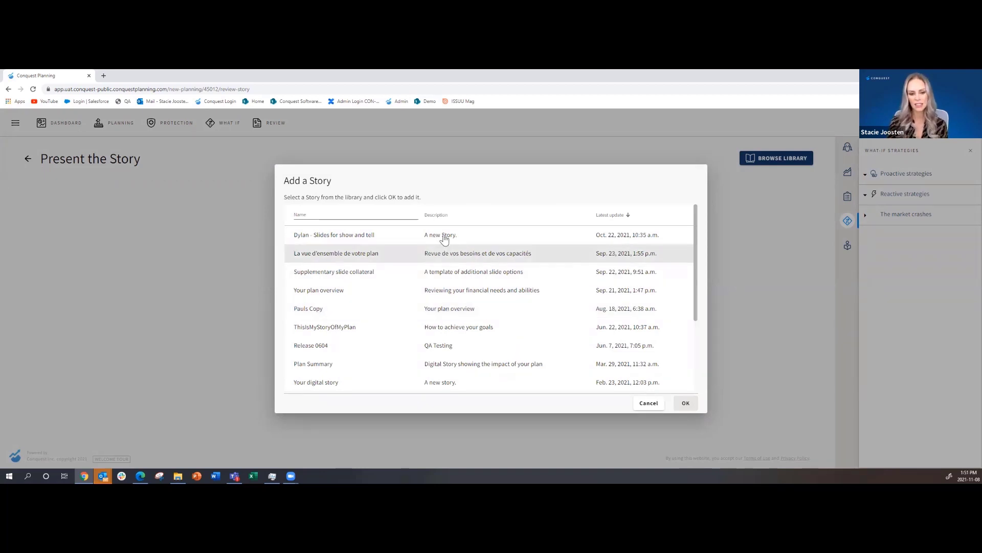
{"action": "left_click", "coordinate": [434, 364]}
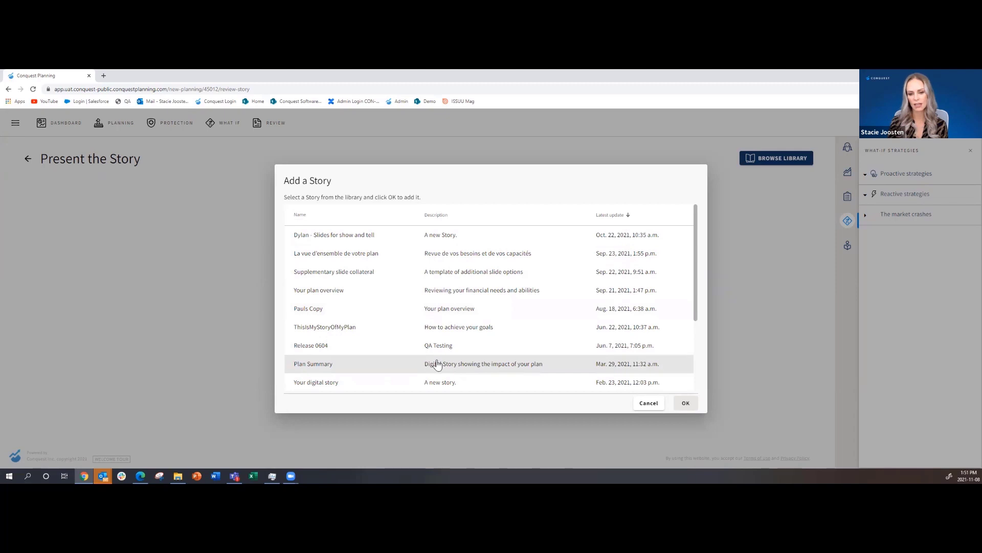
{"action": "left_click", "coordinate": [686, 402]}
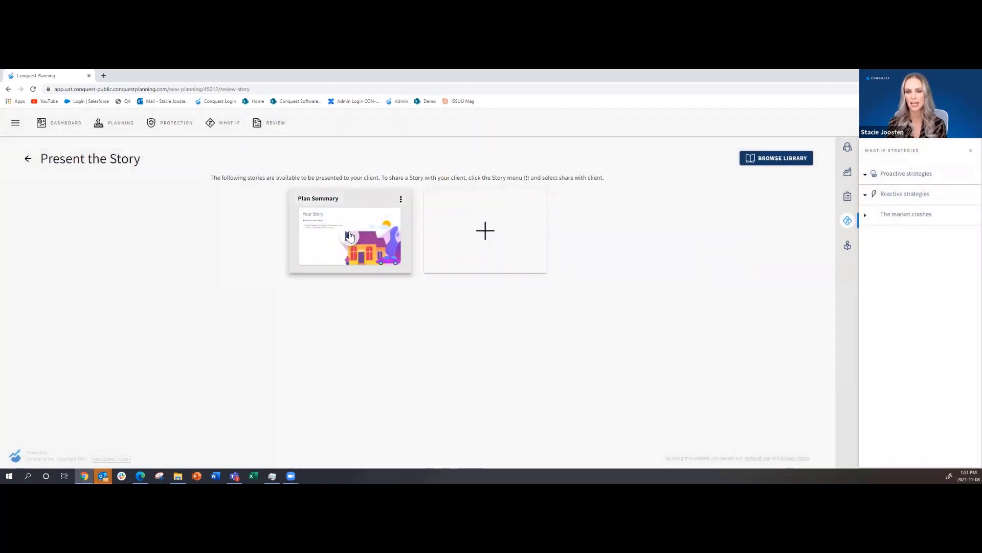
Present the Plan Summary story up to the retirement Applied Strategies page and expand the why and how of Implement the recommended portfolio
{"action": "mouse_move", "coordinate": [348, 236]}
{"action": "left_click", "coordinate": [343, 258]}
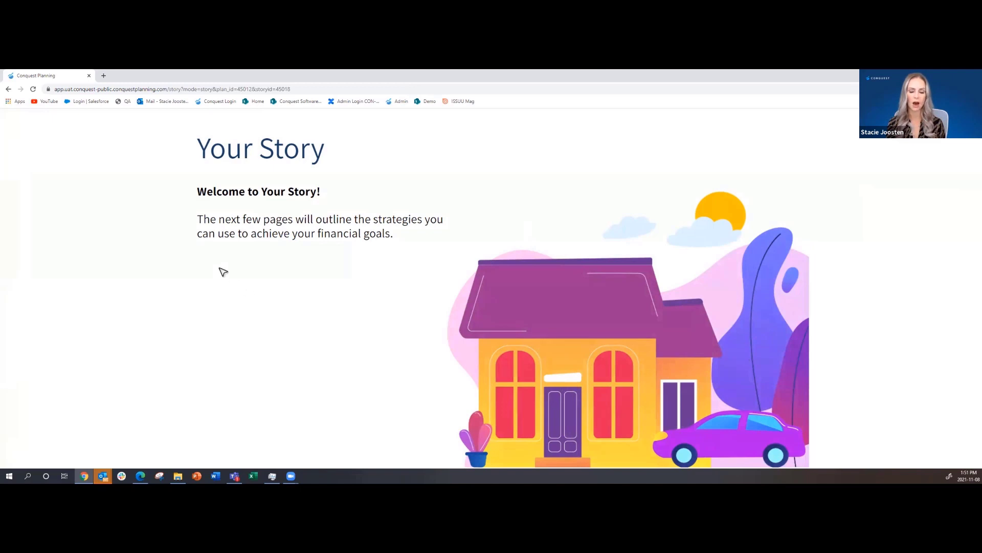
{"action": "left_click", "coordinate": [968, 286]}
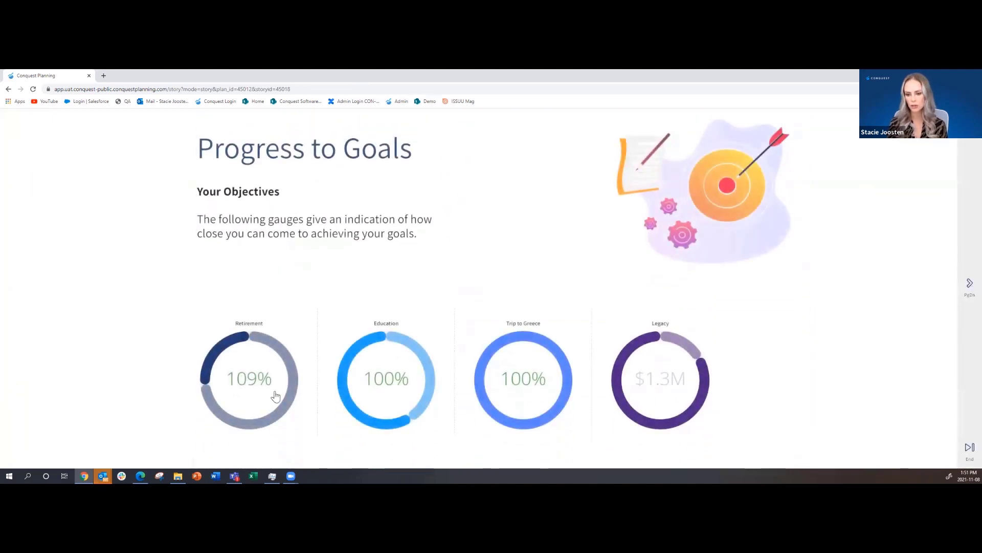
{"action": "left_click", "coordinate": [969, 283]}
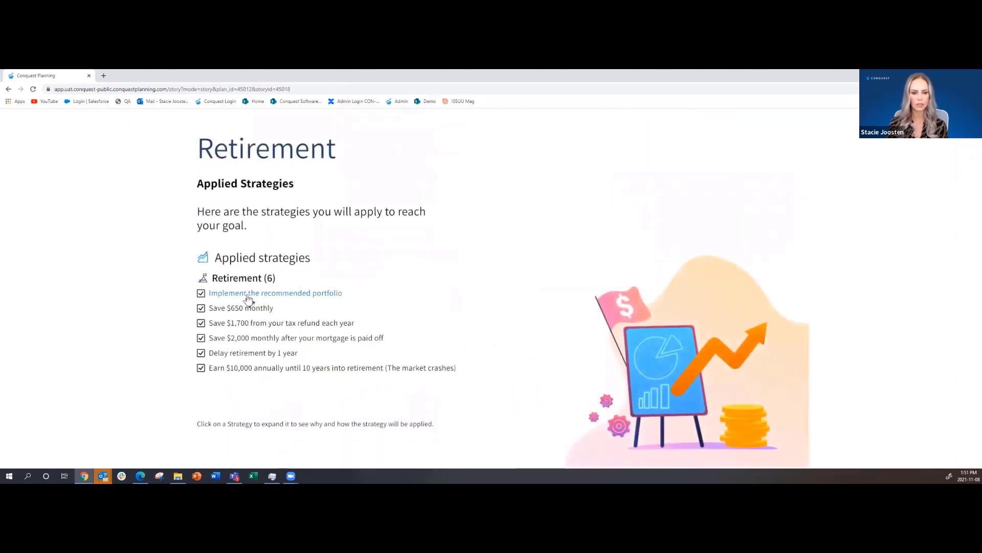
{"action": "left_click", "coordinate": [249, 295]}
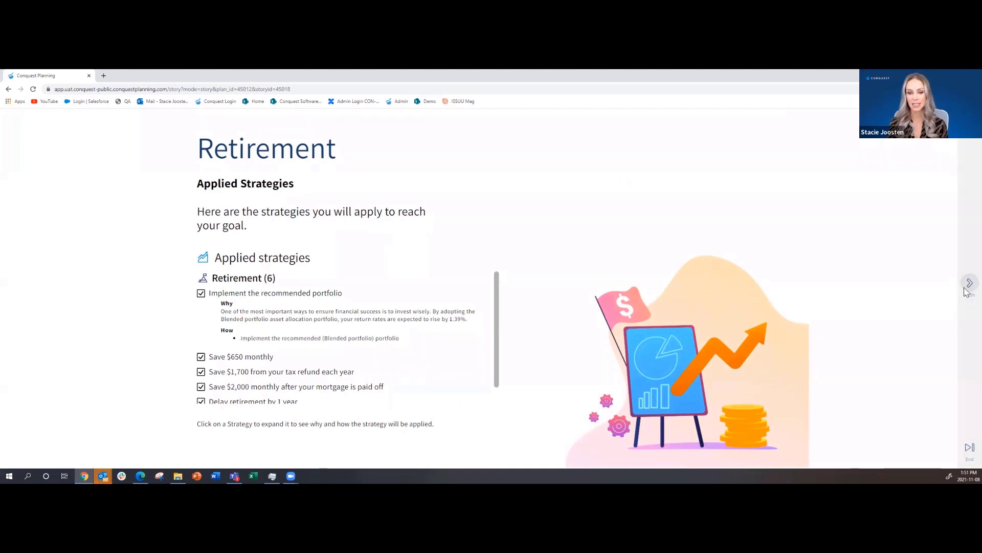
View the 2037 Minimums breakdown in the story's retirement Sources of Income chart, and exit the story
{"action": "left_click", "coordinate": [969, 284]}
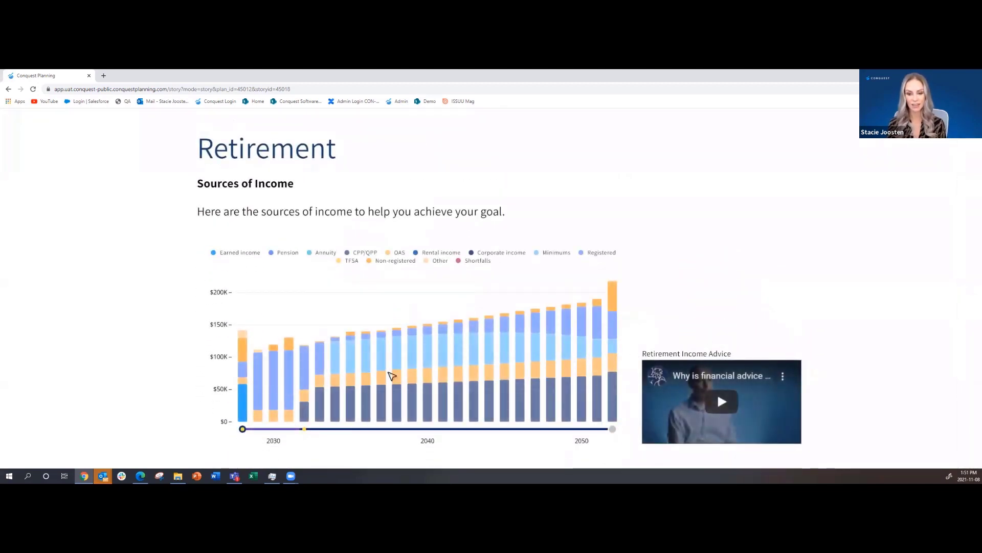
{"action": "left_click", "coordinate": [381, 365]}
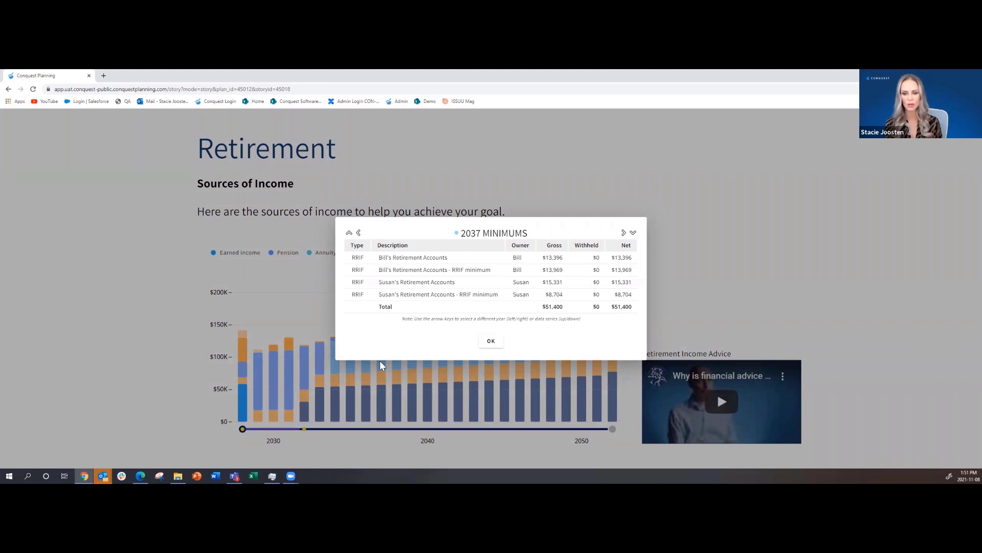
{"action": "left_click", "coordinate": [486, 344]}
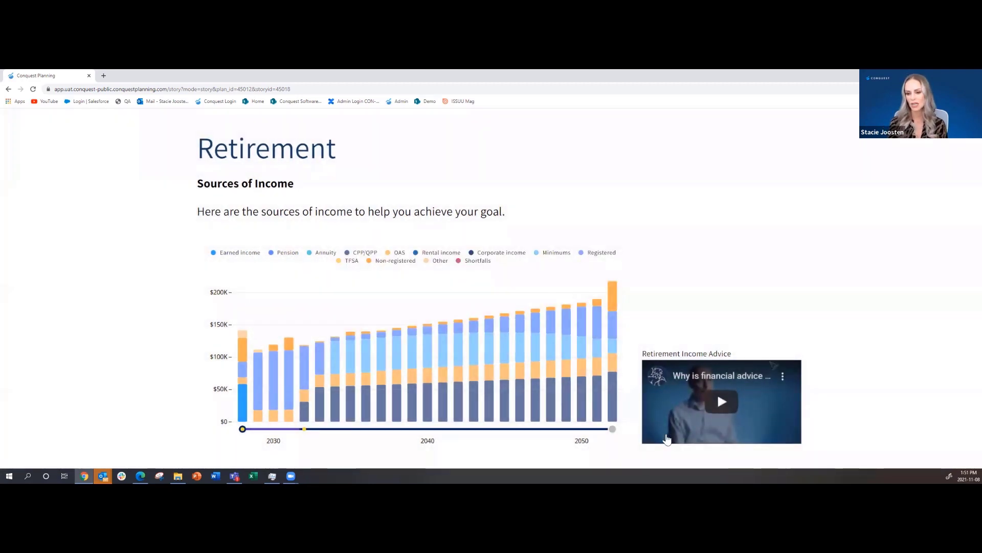
{"action": "mouse_move", "coordinate": [967, 285]}
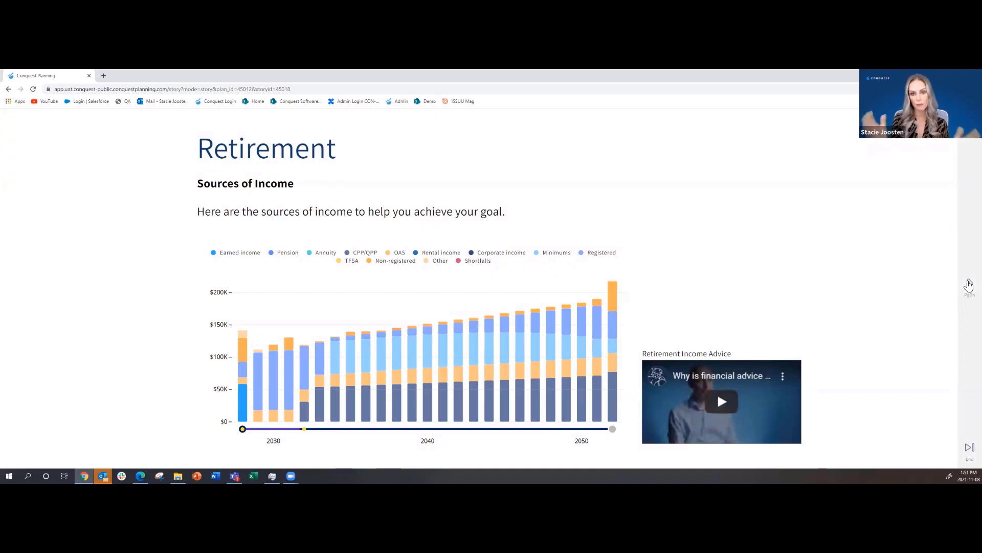
{"action": "left_click", "coordinate": [970, 123]}
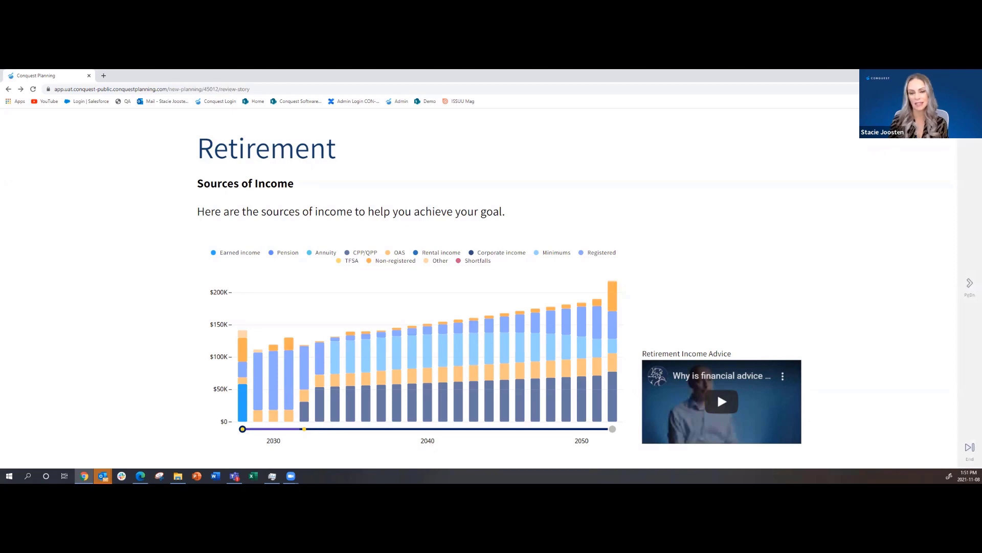
Add the Value of Advice - Wealth story from the library and open it for presentation
{"action": "left_click", "coordinate": [490, 232]}
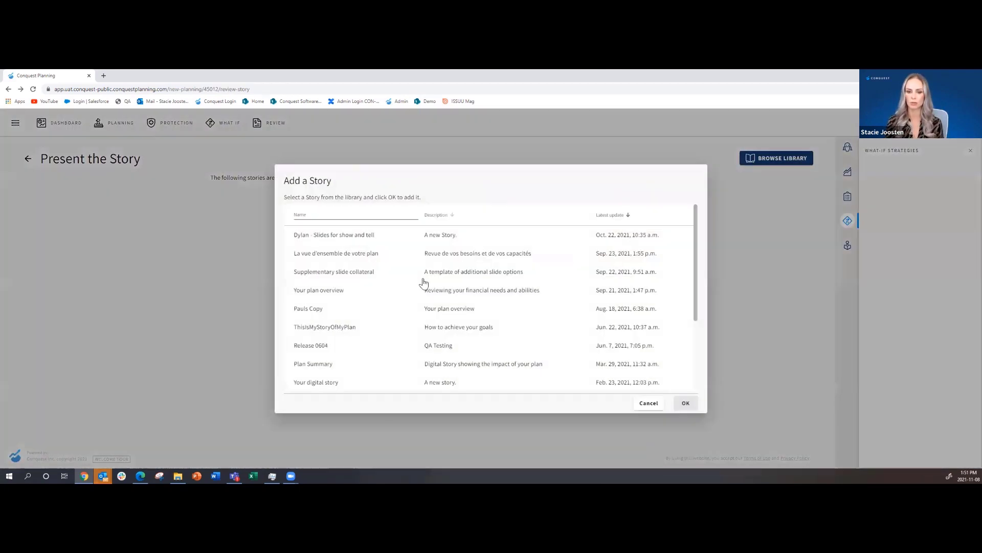
{"action": "scroll", "coordinate": [364, 329], "scroll_direction": "down", "scroll_amount": 2}
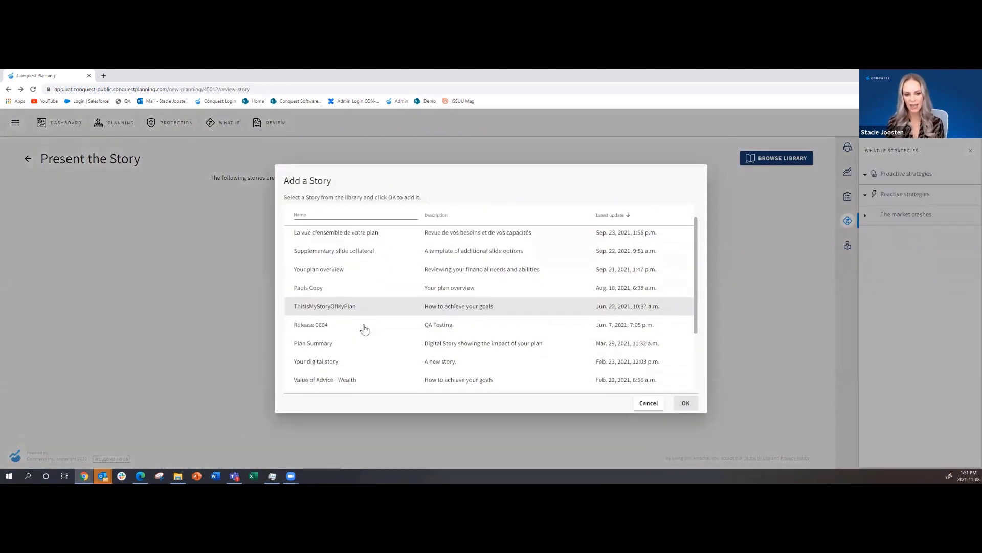
{"action": "left_click", "coordinate": [313, 327]}
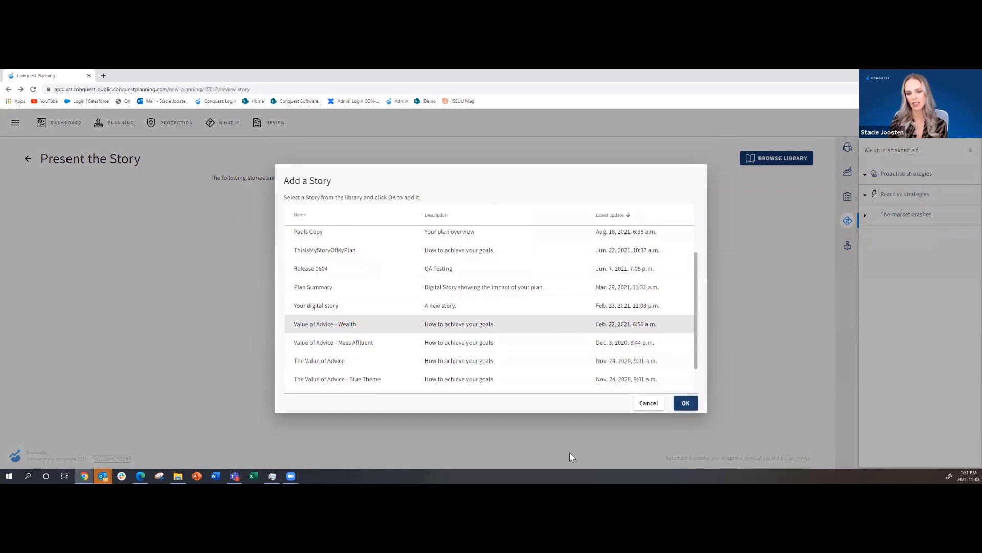
{"action": "left_click", "coordinate": [685, 403]}
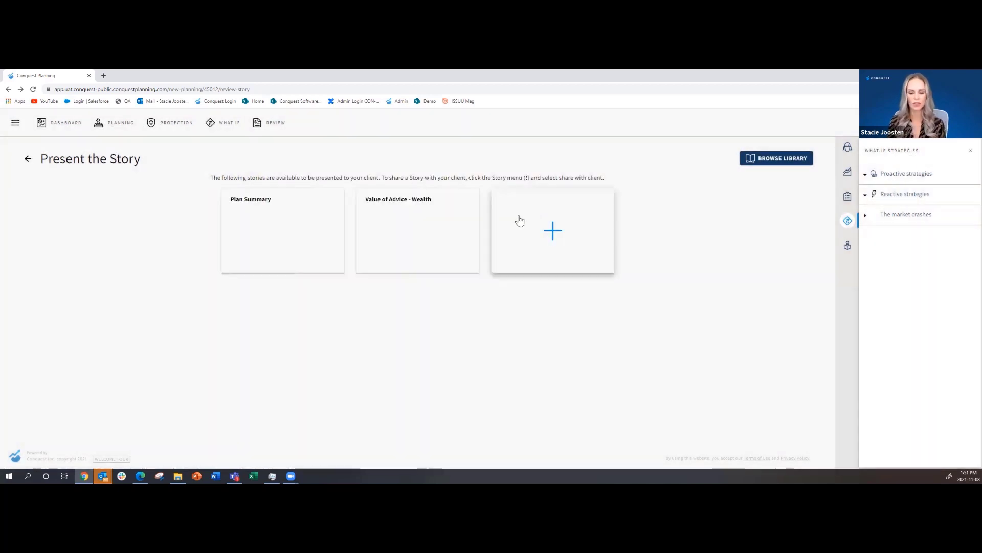
{"action": "left_click", "coordinate": [419, 235]}
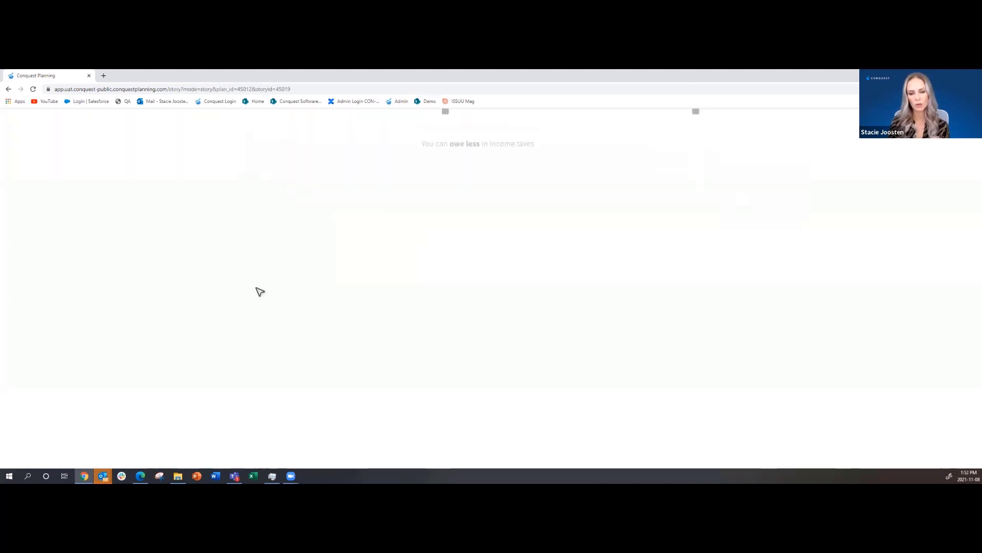